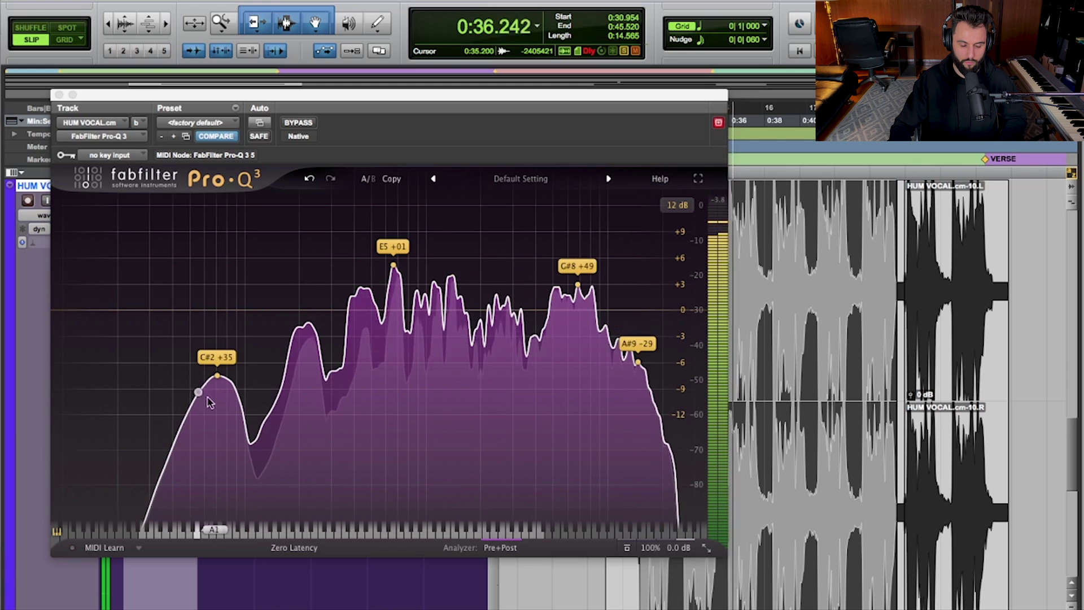
# - Stop playback and add a bell band at 70 Hz with 0 dB gain
pyautogui.moveTo(229, 402)
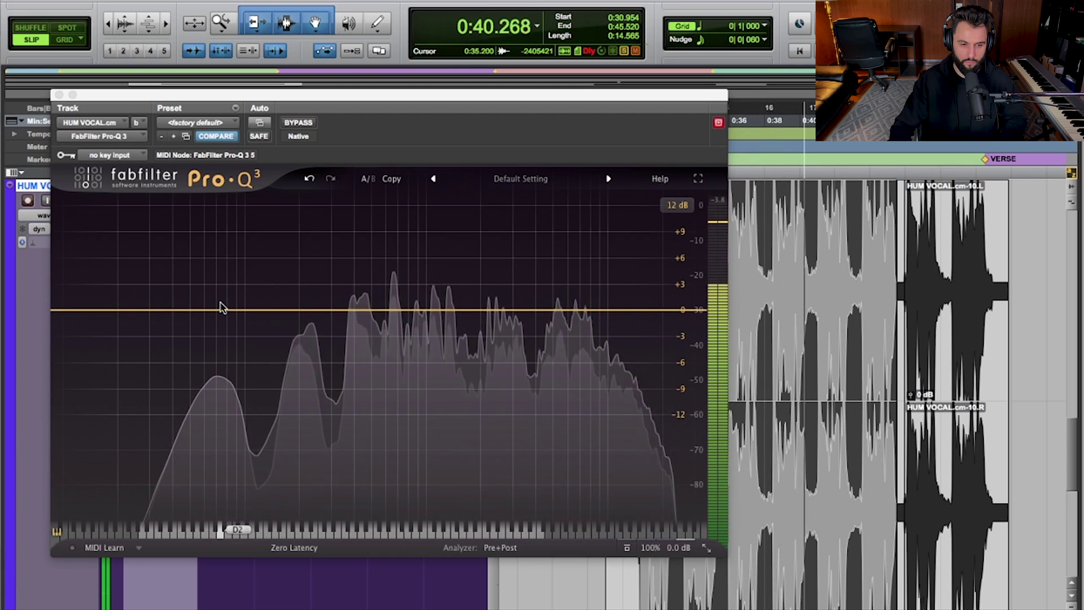
pyautogui.press('space')
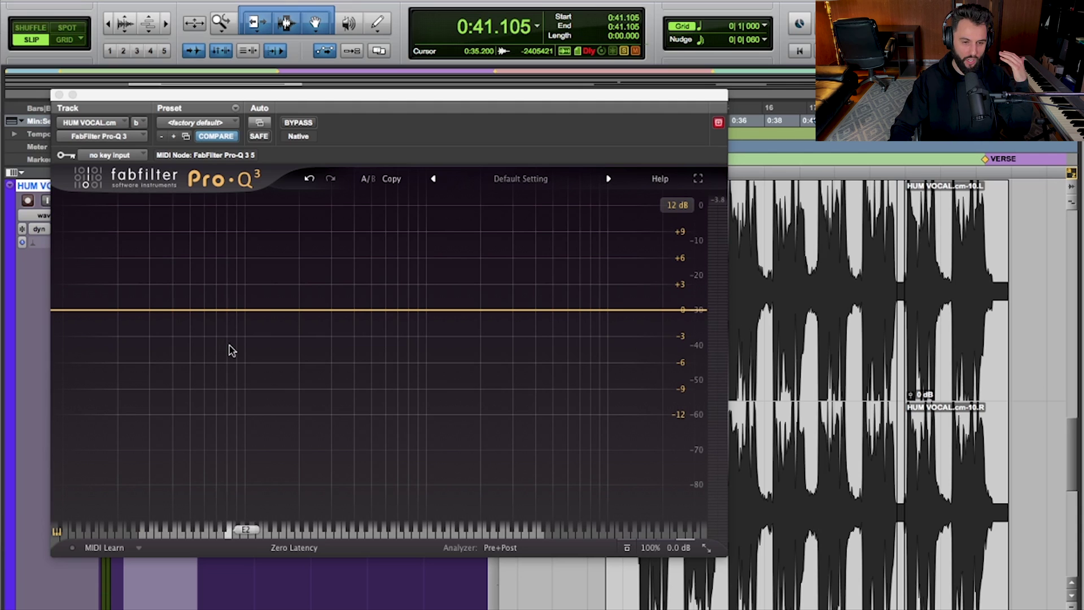
pyautogui.moveTo(211, 310); pyautogui.dragTo(212, 315)
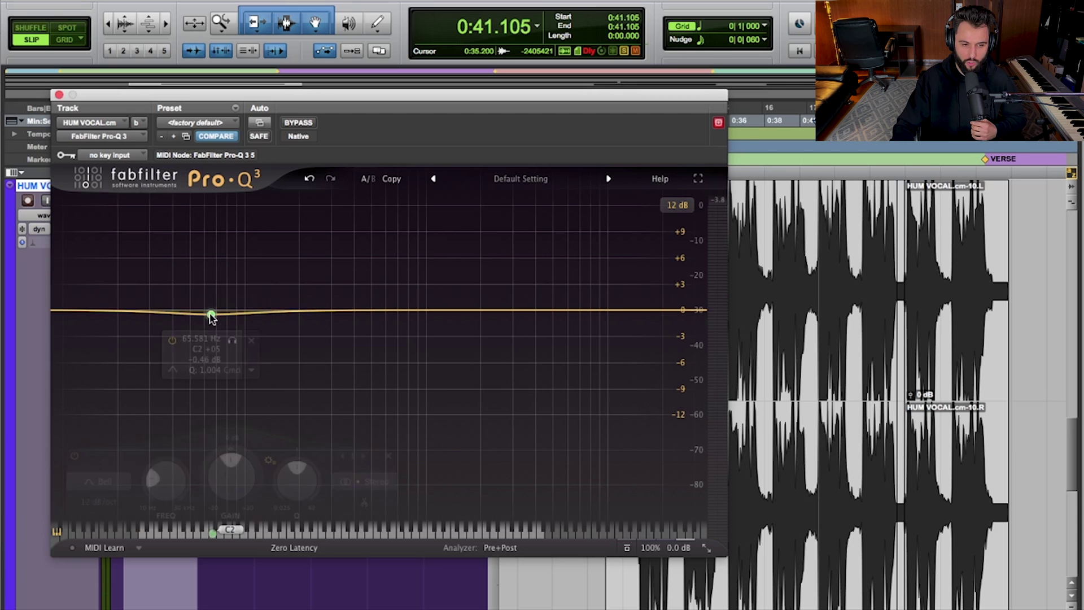
pyautogui.moveTo(159, 479); pyautogui.dragTo(159, 477)
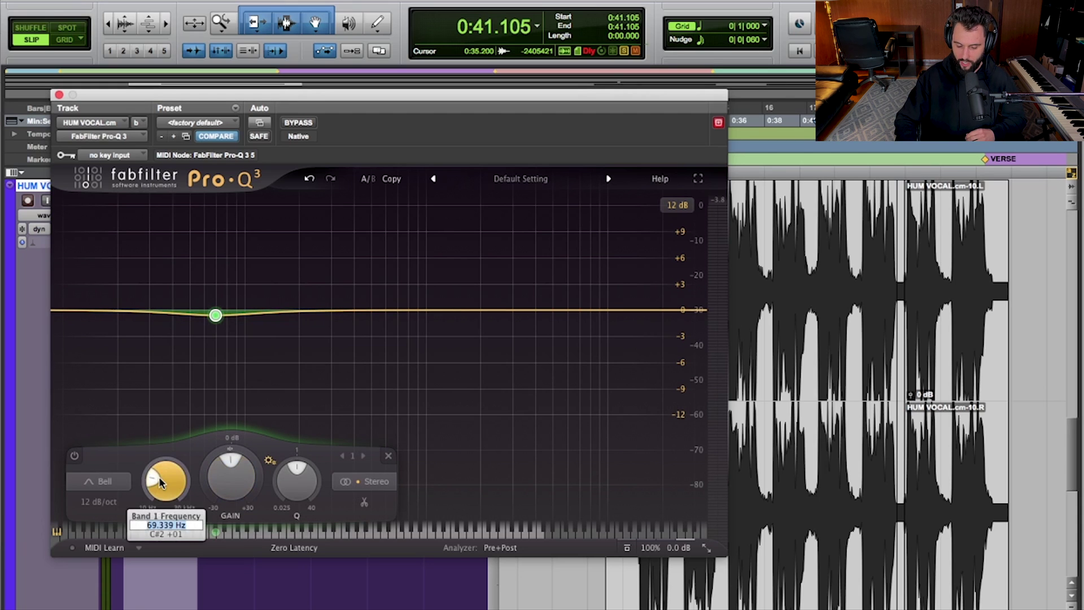
pyautogui.doubleClick(230, 477)
# - Narrow the 70 Hz band's Q to about 5.3 and audition that range in isolation over the vocal passage
pyautogui.click(238, 257)
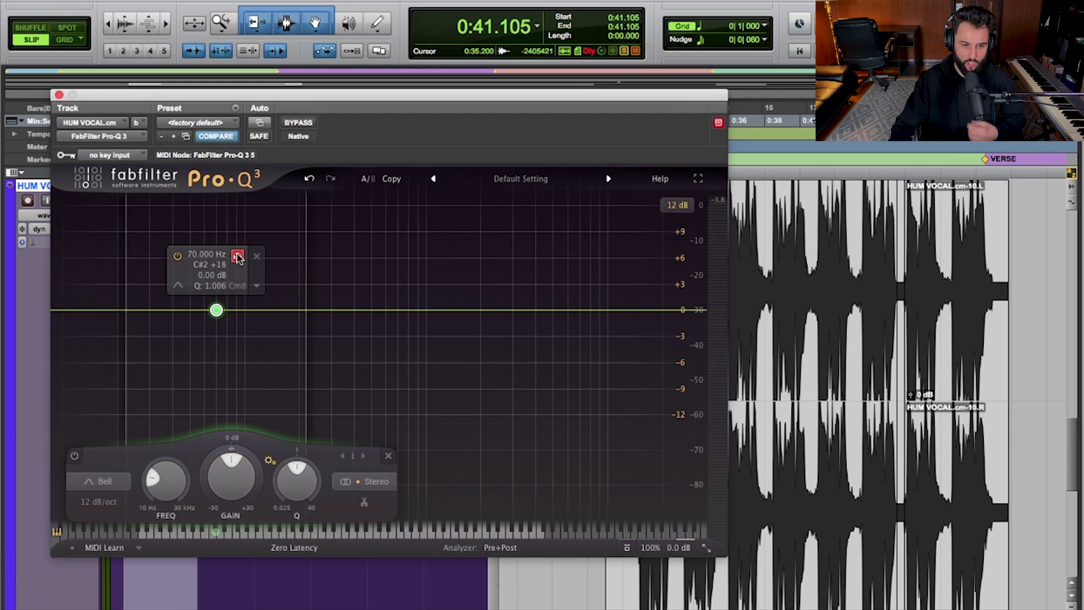
pyautogui.click(790, 577)
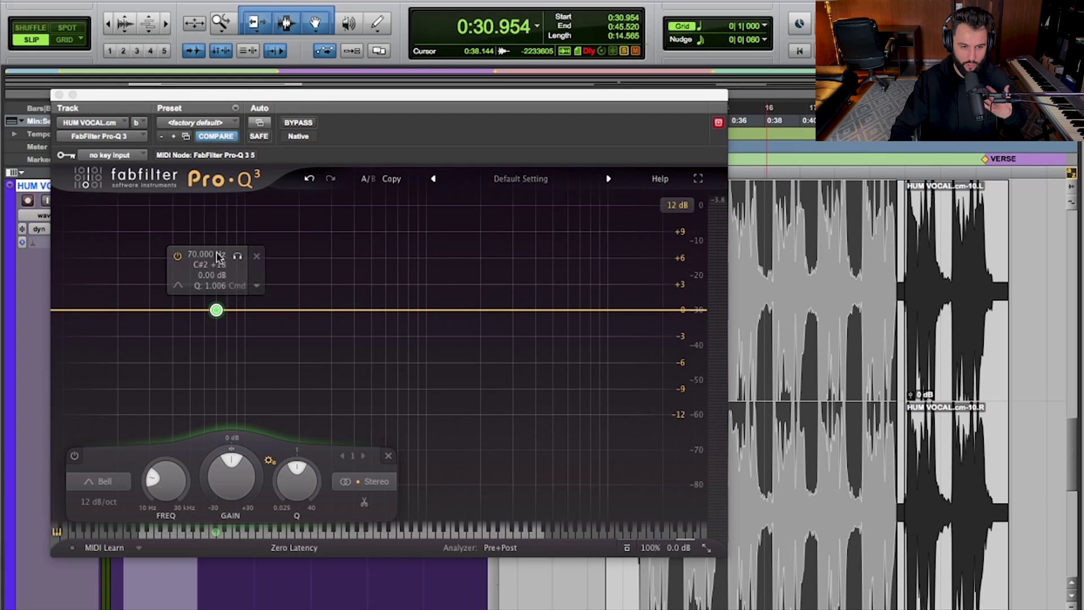
pyautogui.click(292, 487)
pyautogui.moveTo(292, 487); pyautogui.dragTo(288, 450)
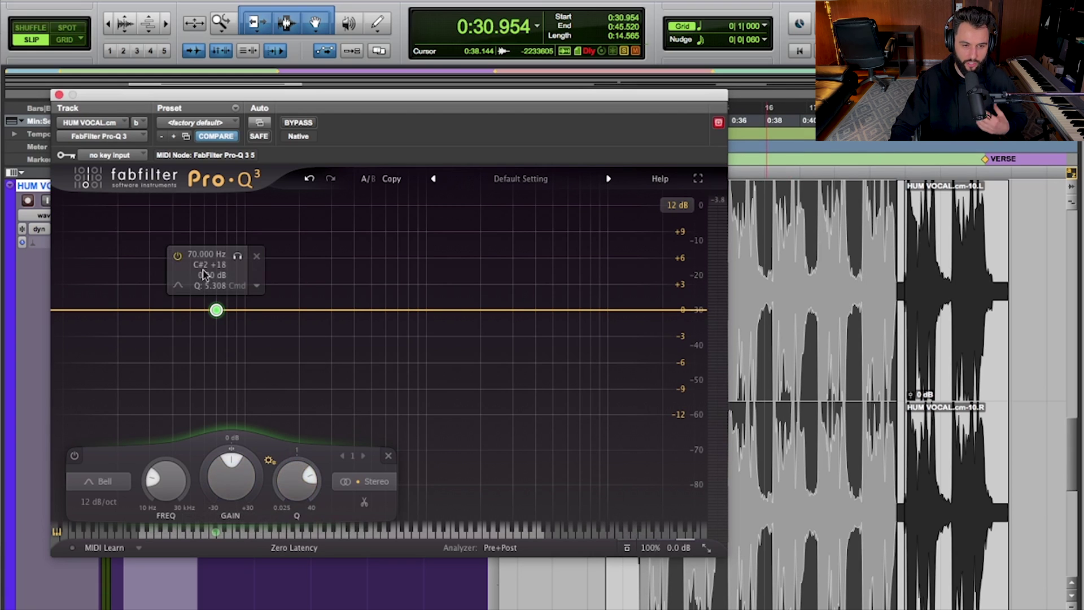
pyautogui.click(239, 257)
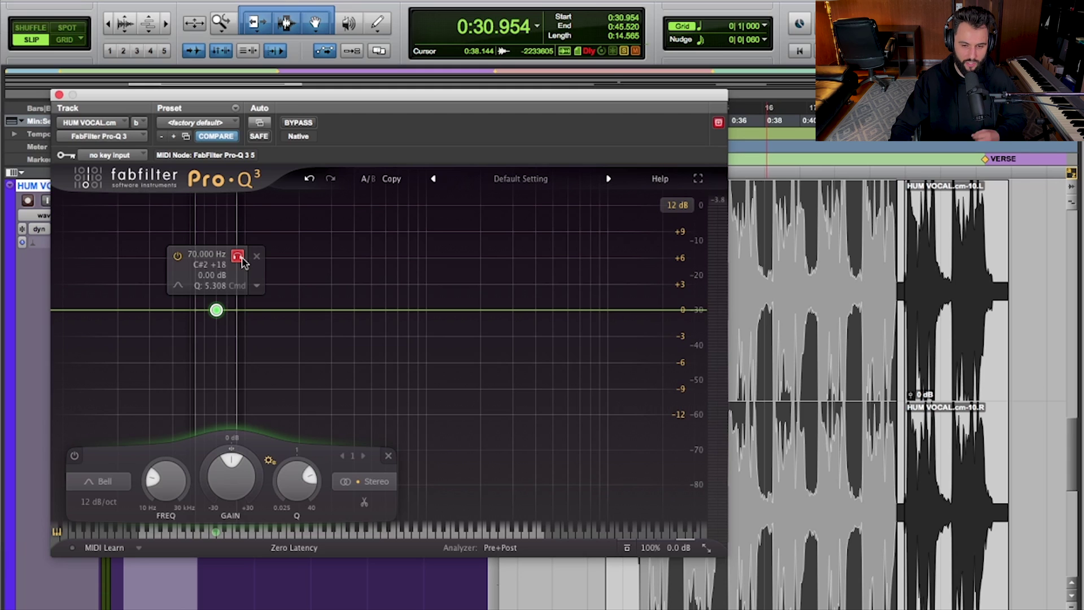
pyautogui.press('space')
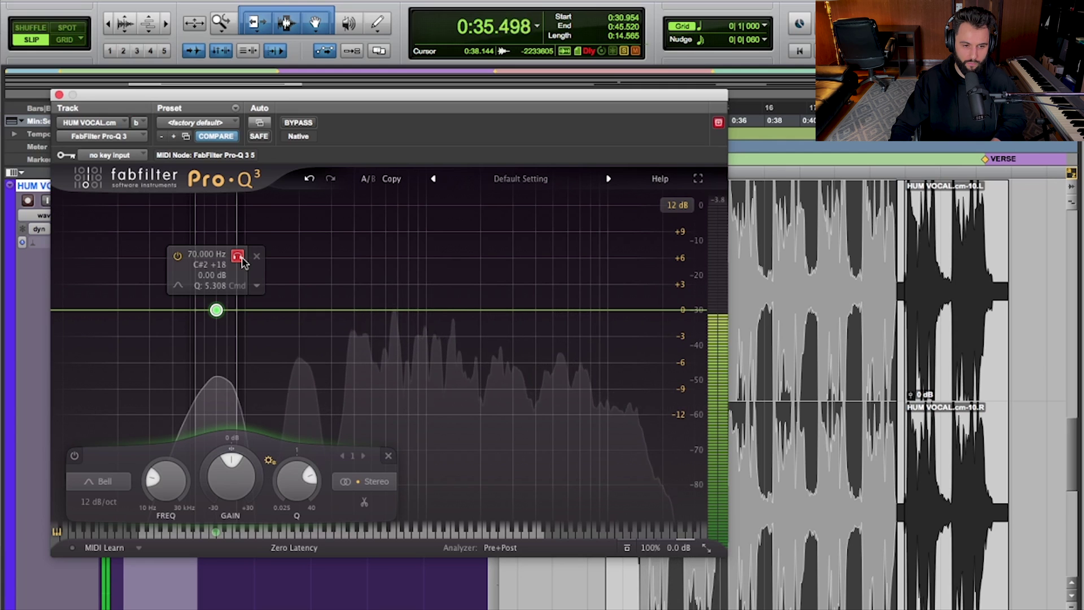
pyautogui.press('space')
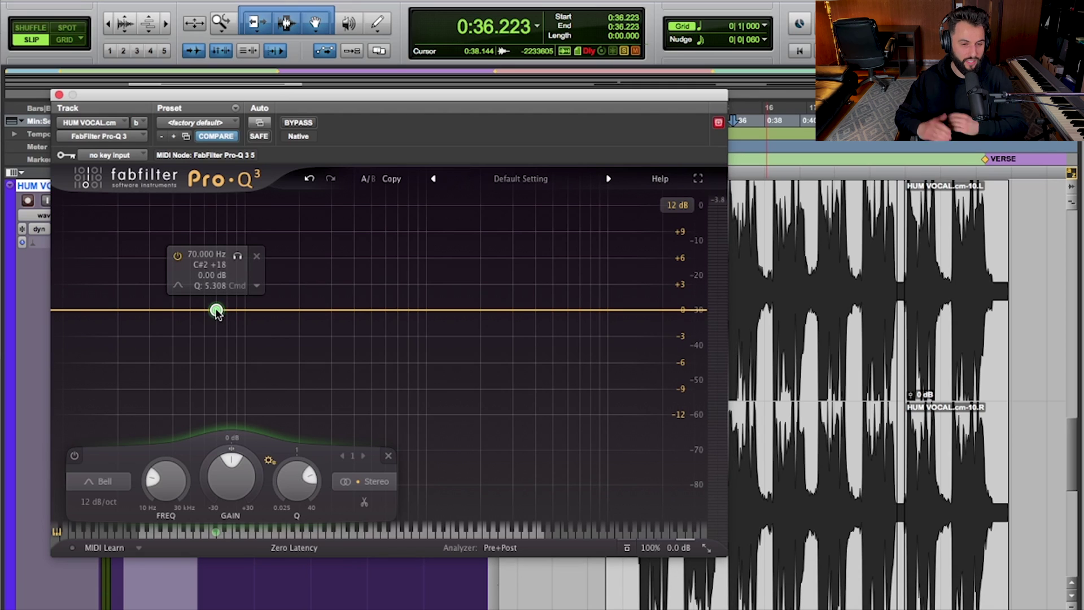
# - Convert the 70 Hz band to a Low Cut with a Q of about 1 and move it to about 93 Hz
pyautogui.click(99, 481)
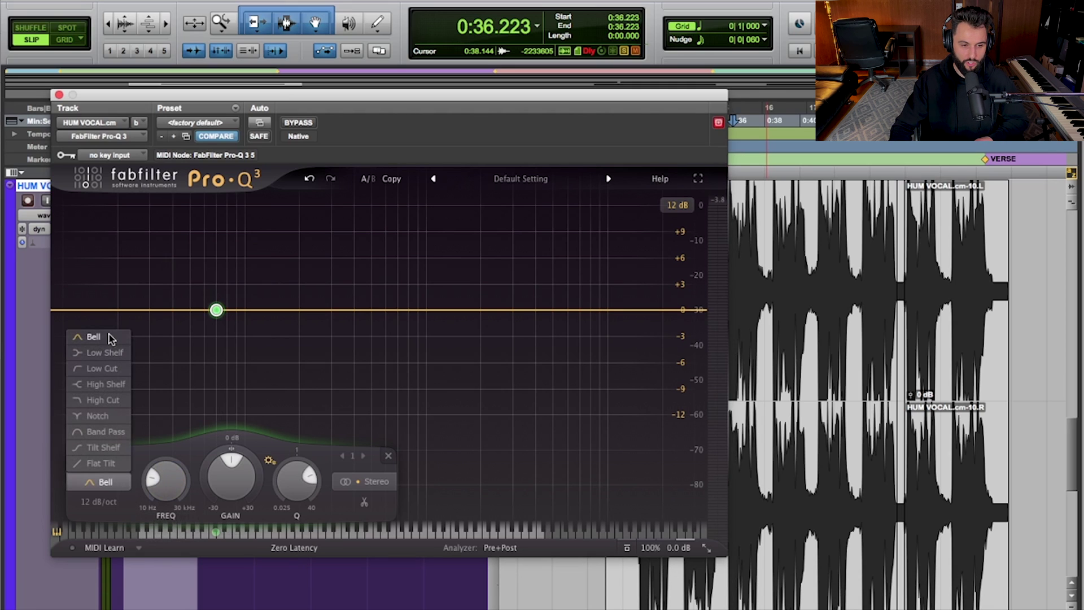
pyautogui.click(108, 367)
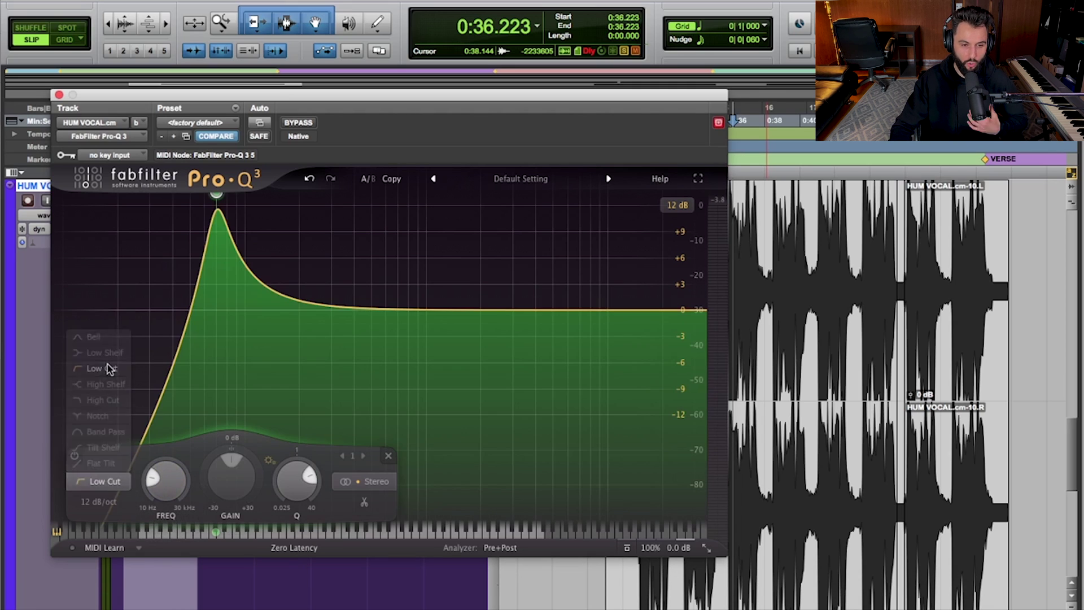
pyautogui.doubleClick(296, 479)
pyautogui.moveTo(216, 310); pyautogui.dragTo(239, 312)
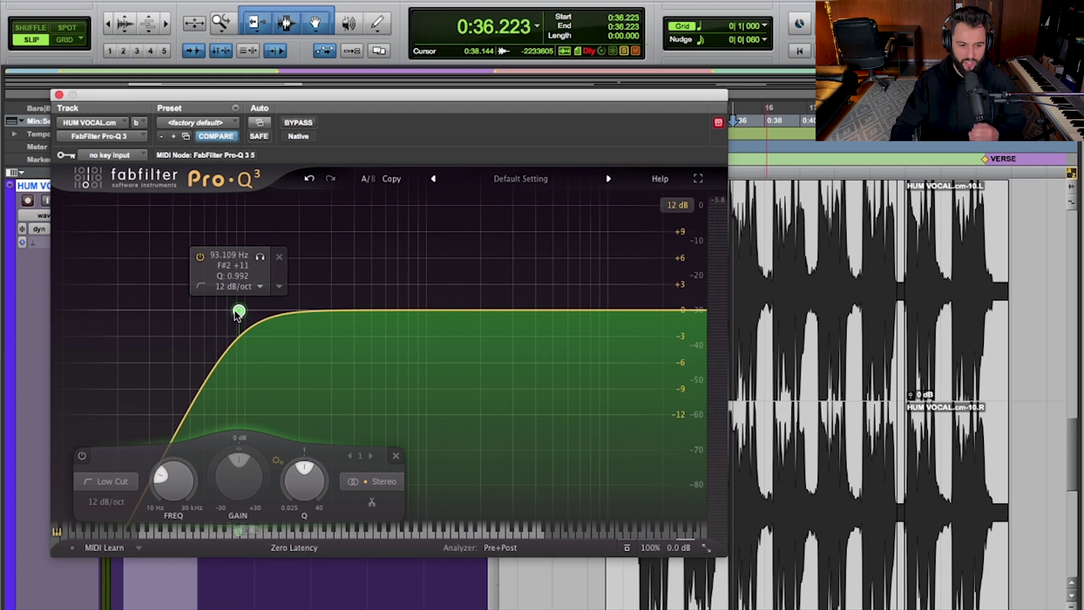
# - Play the vocal passage and compare the low cut by bypassing and re-enabling the EQ
pyautogui.click(766, 603)
pyautogui.press('space')
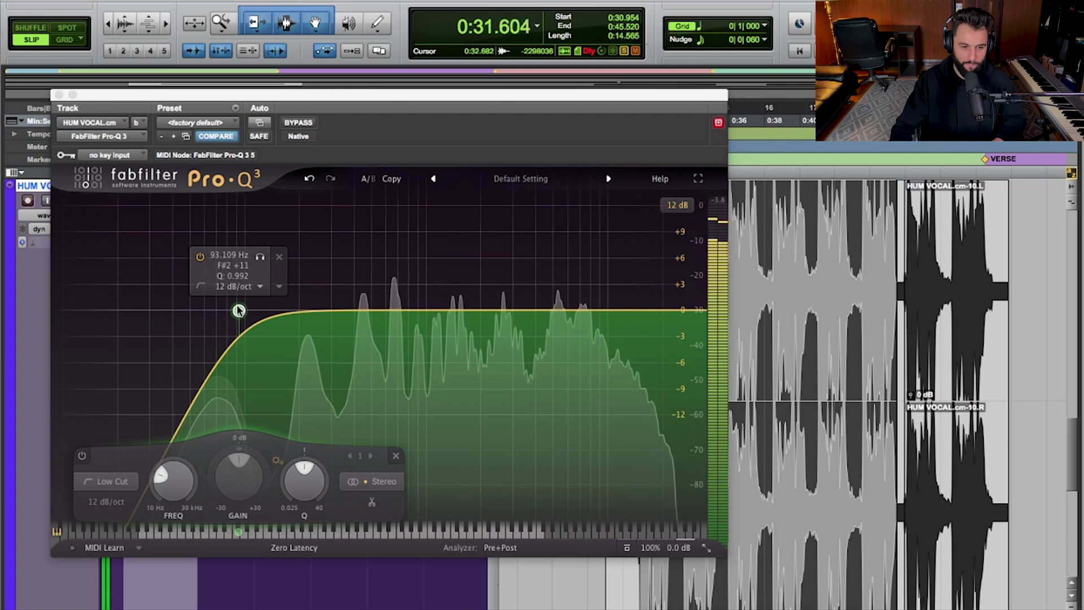
pyautogui.click(310, 124)
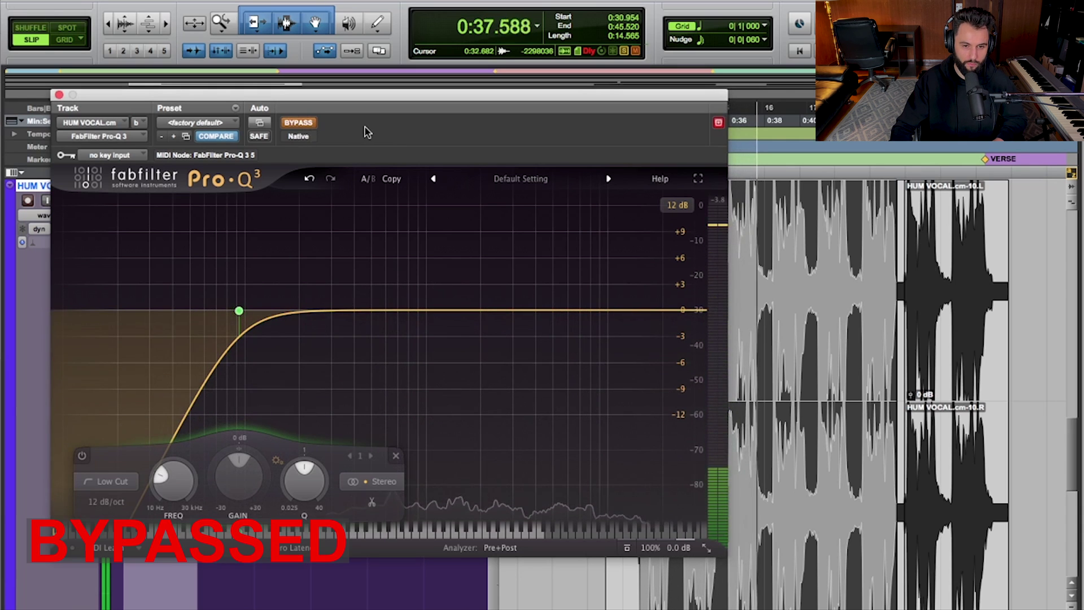
pyautogui.click(306, 124)
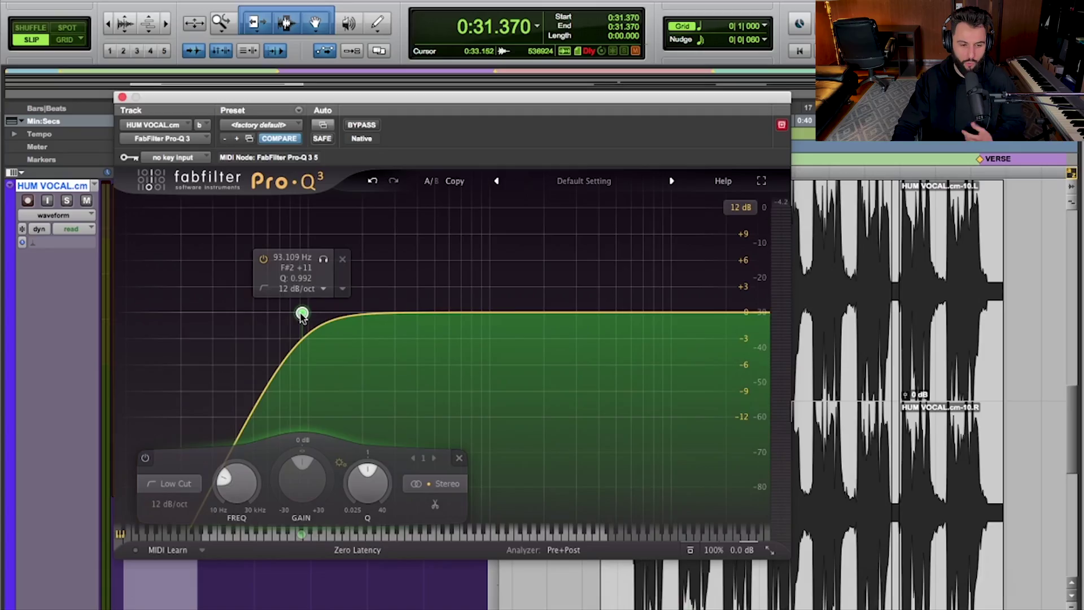
# - Change the low cut band back to Bell with a Q of about 7.2 and a gain of -30 dB
pyautogui.click(171, 484)
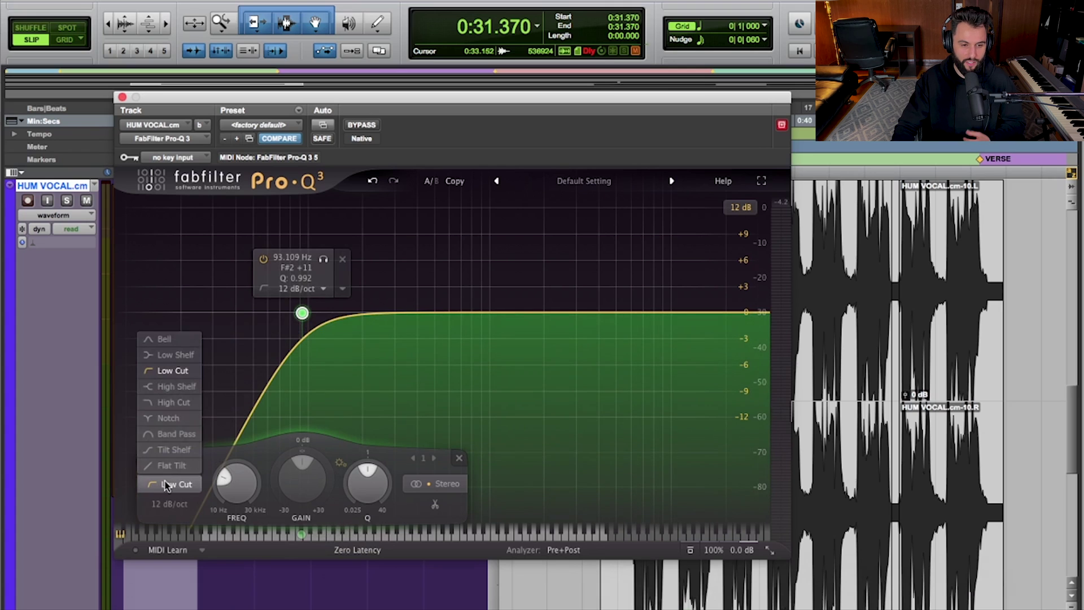
pyautogui.click(178, 339)
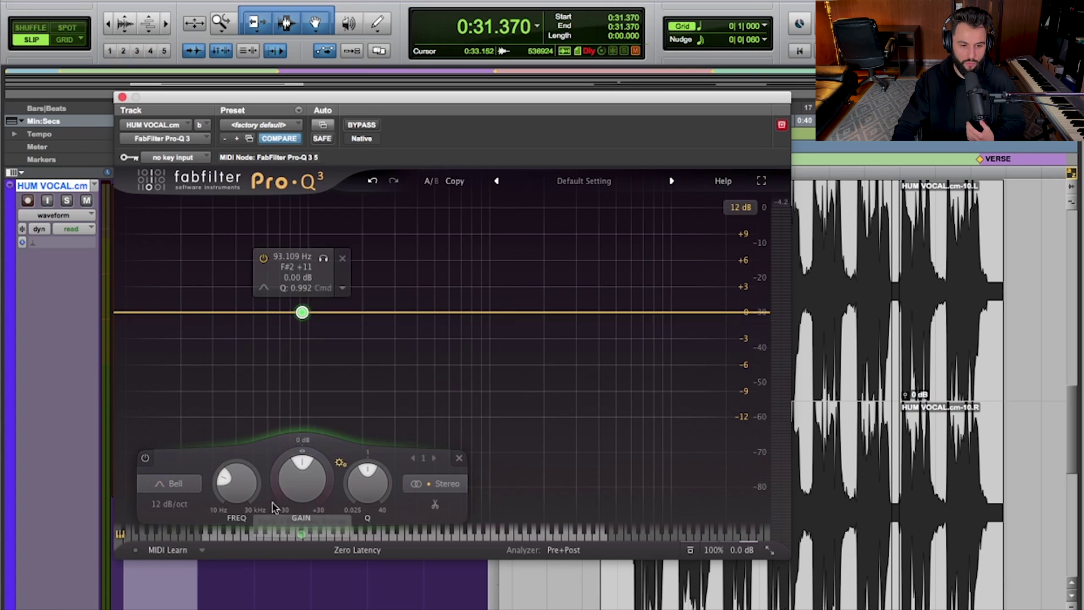
pyautogui.scroll(-3, 302, 480)
pyautogui.moveTo(373, 489); pyautogui.dragTo(370, 438)
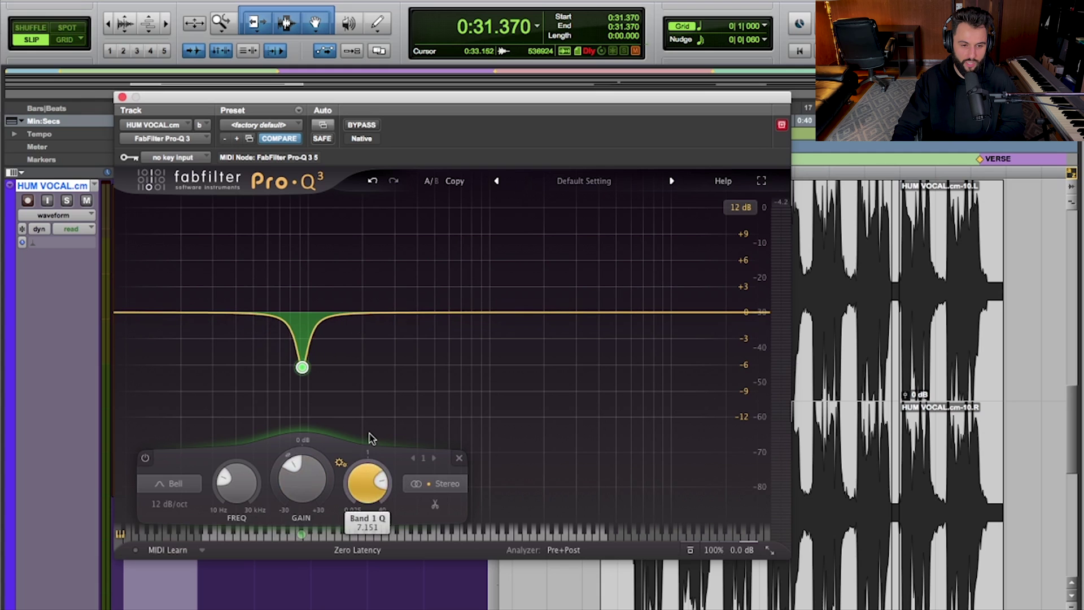
pyautogui.moveTo(302, 480); pyautogui.dragTo(293, 546)
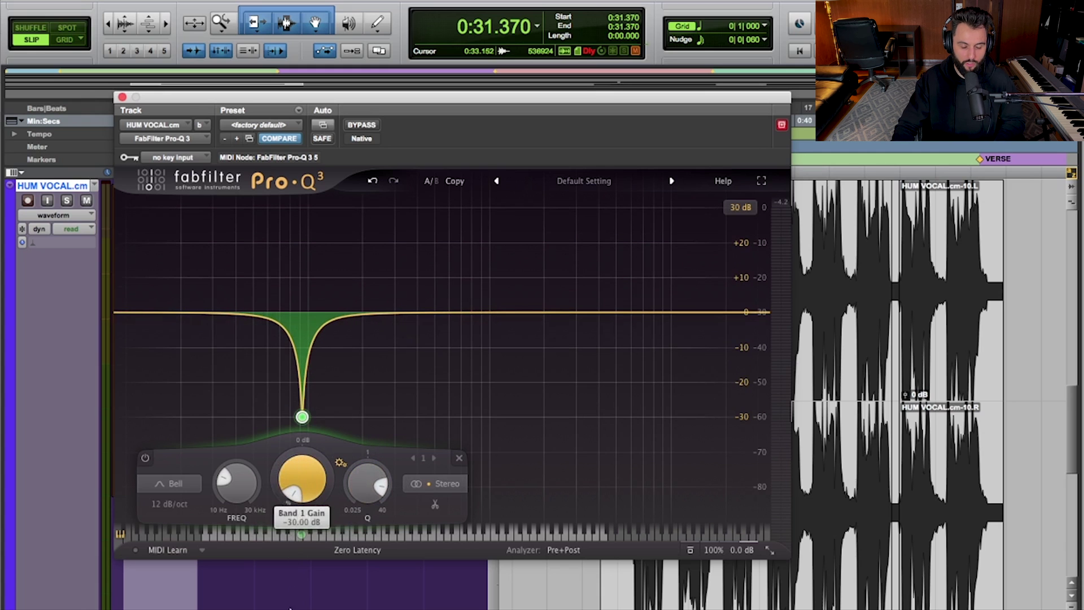
# - Play the vocal passage and set the bell band's frequency to 70 Hz
pyautogui.click(716, 603)
pyautogui.press('space')
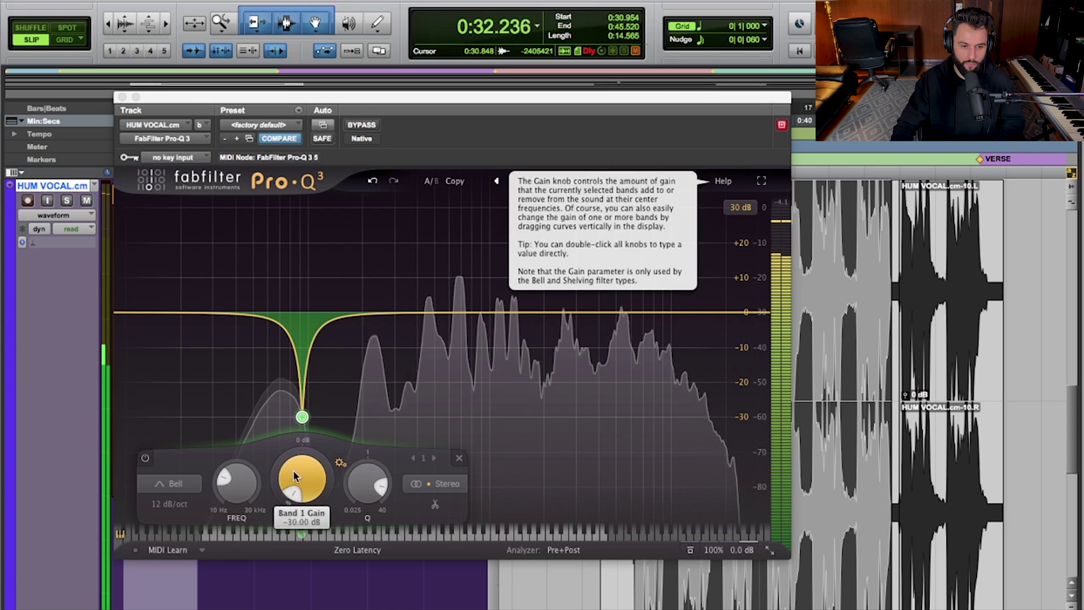
pyautogui.moveTo(229, 481); pyautogui.dragTo(224, 481)
pyautogui.doubleClick(224, 481)
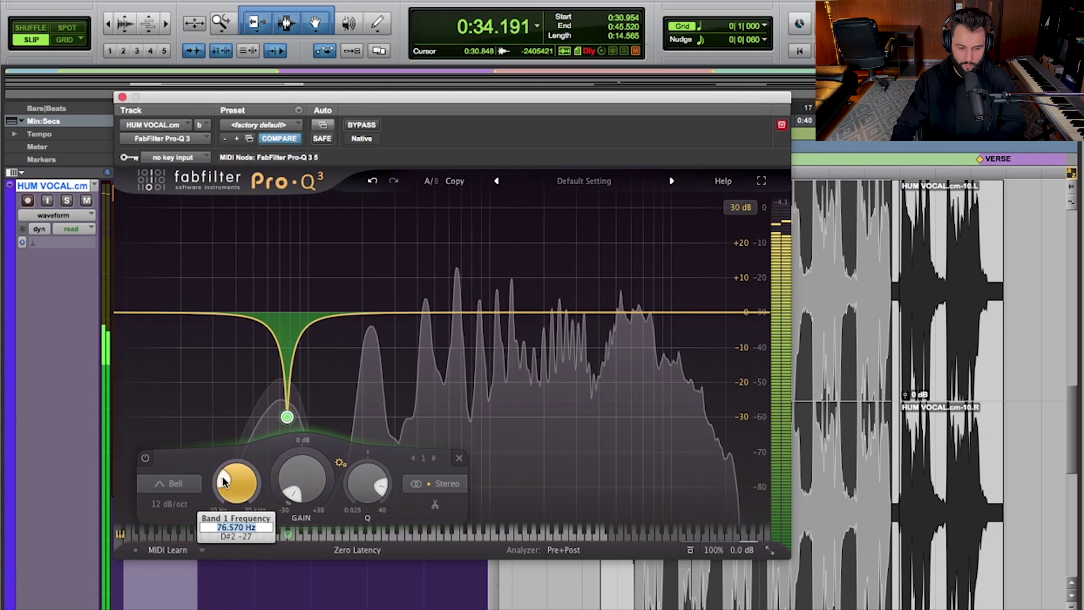
pyautogui.write('70')
pyautogui.press('Return')
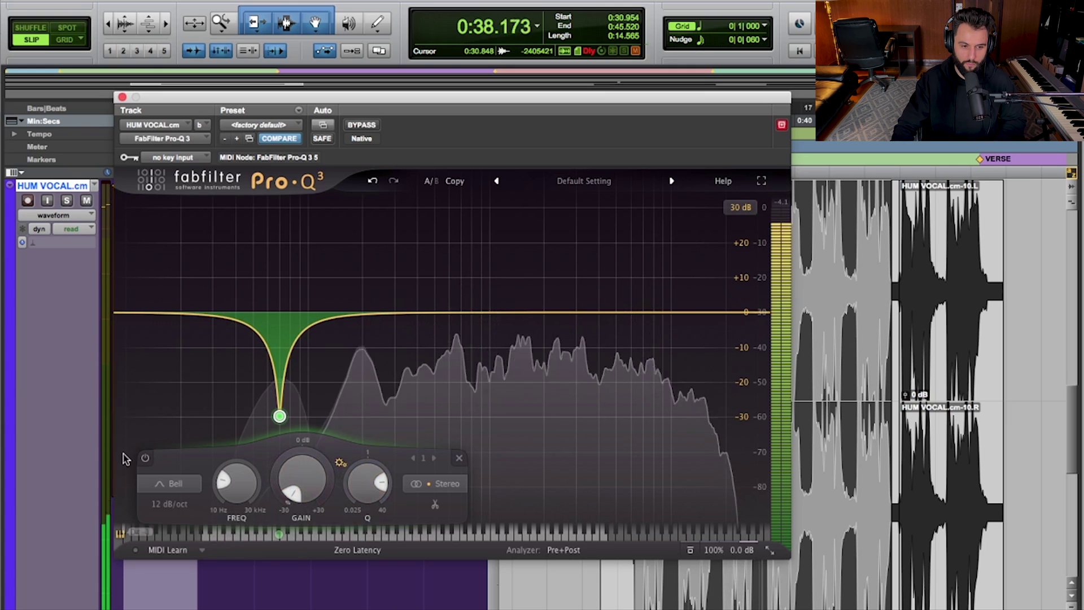
# - Solo the HUM VOCAL track and adjust the 70 Hz band to a Q of about 2.1 and a gain of about -23.2 dB
pyautogui.click(67, 201)
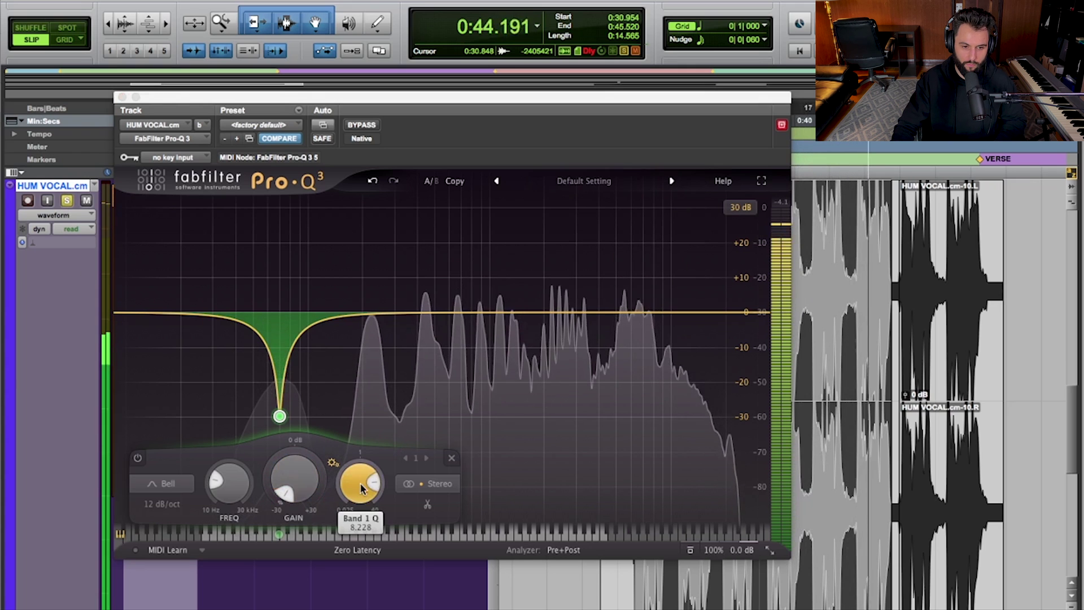
pyautogui.click(356, 512)
pyautogui.moveTo(356, 513); pyautogui.dragTo(353, 543)
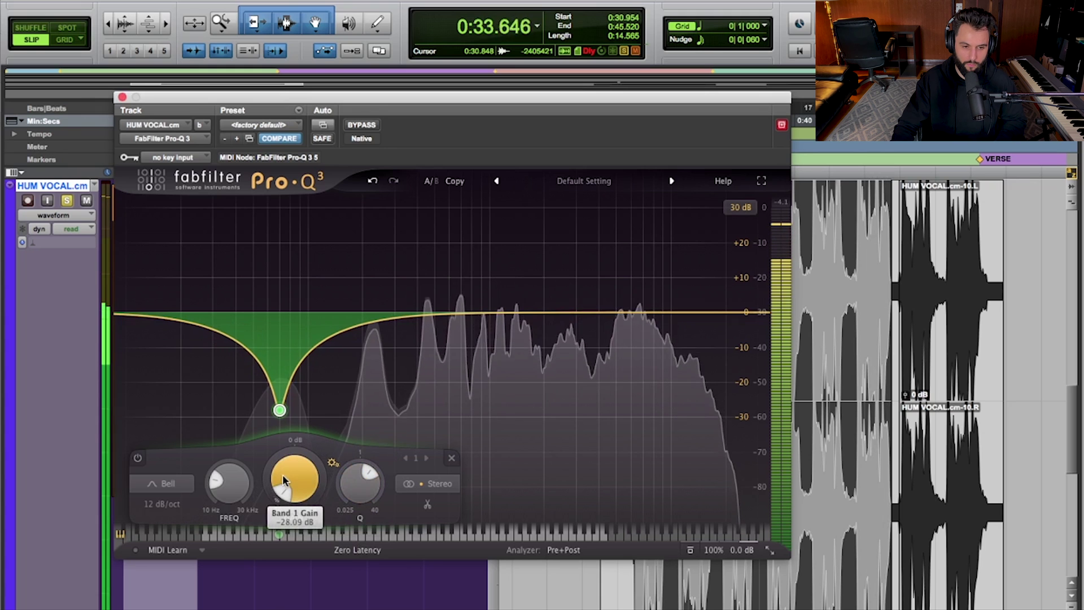
pyautogui.moveTo(284, 480); pyautogui.dragTo(280, 509)
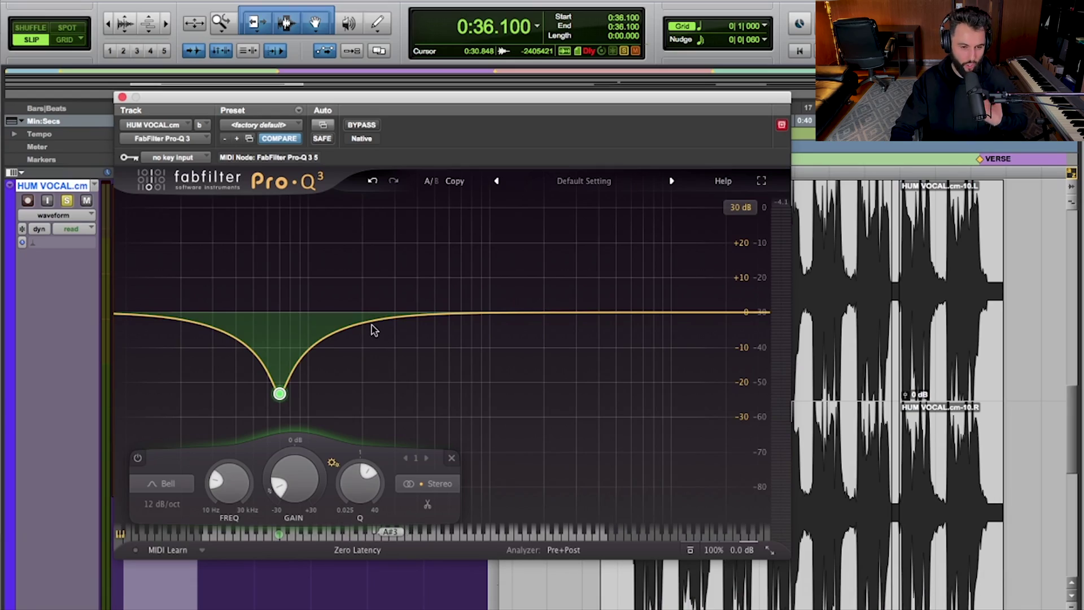
# - Add flat bell bands at 140 Hz, at 280 Hz and one octave above that
pyautogui.click(490, 312)
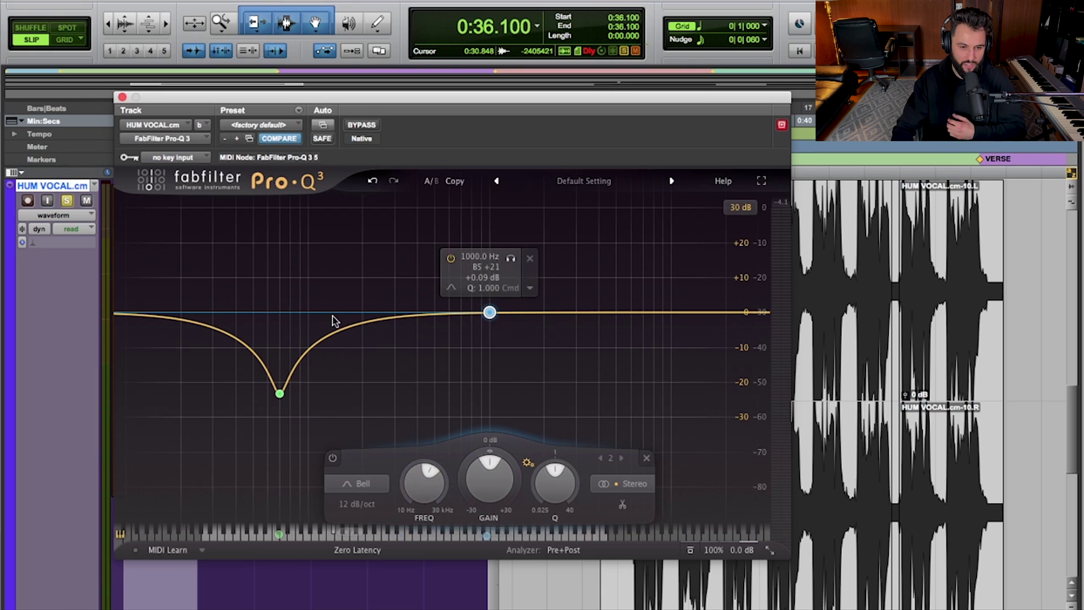
pyautogui.moveTo(284, 399)
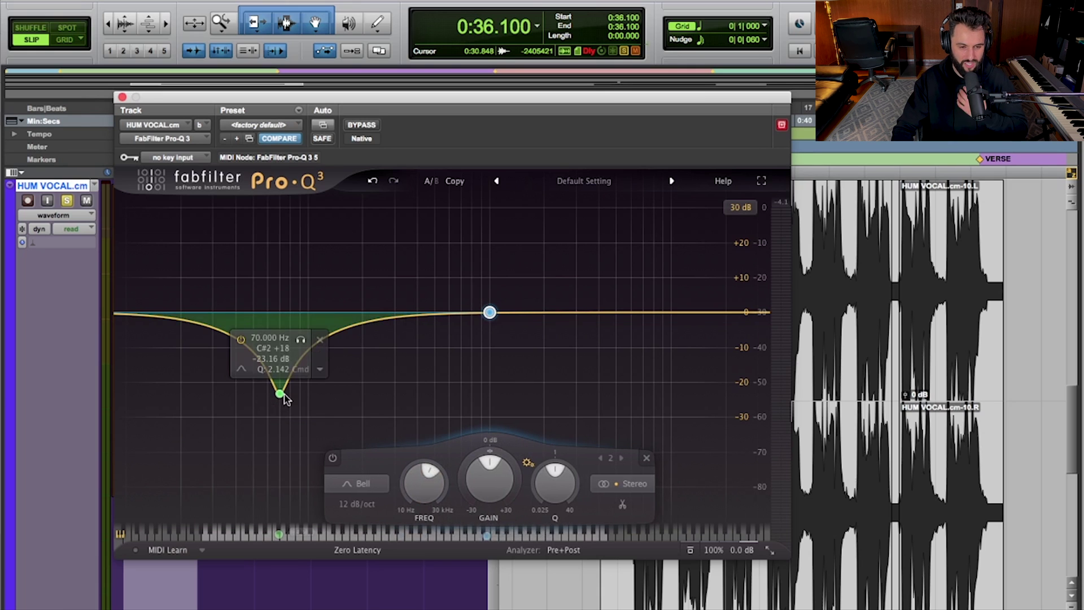
pyautogui.click(344, 322)
pyautogui.write('140')
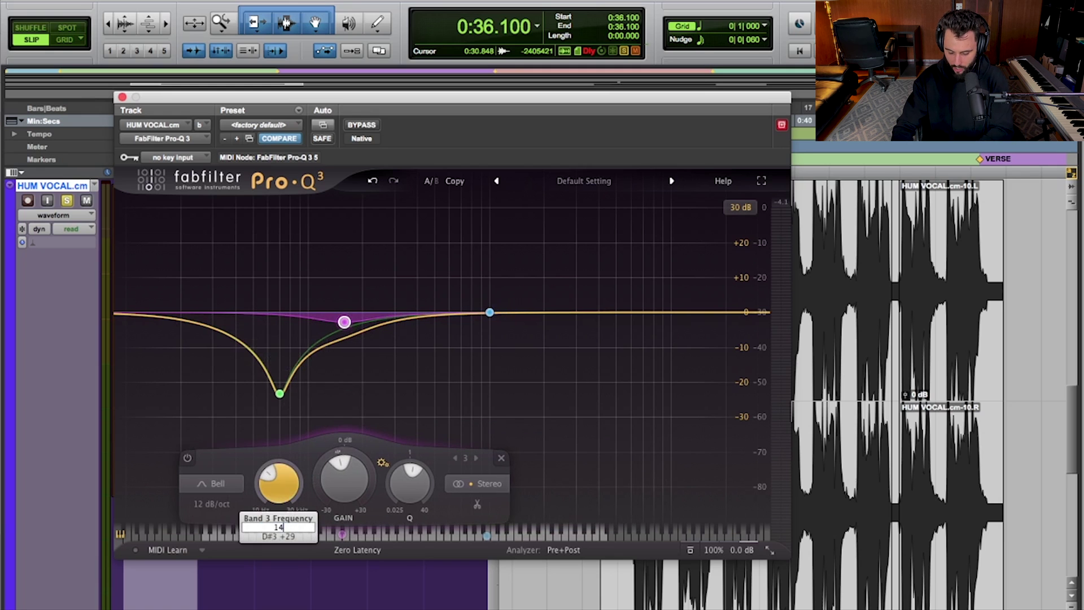
pyautogui.press('Return')
pyautogui.doubleClick(328, 483)
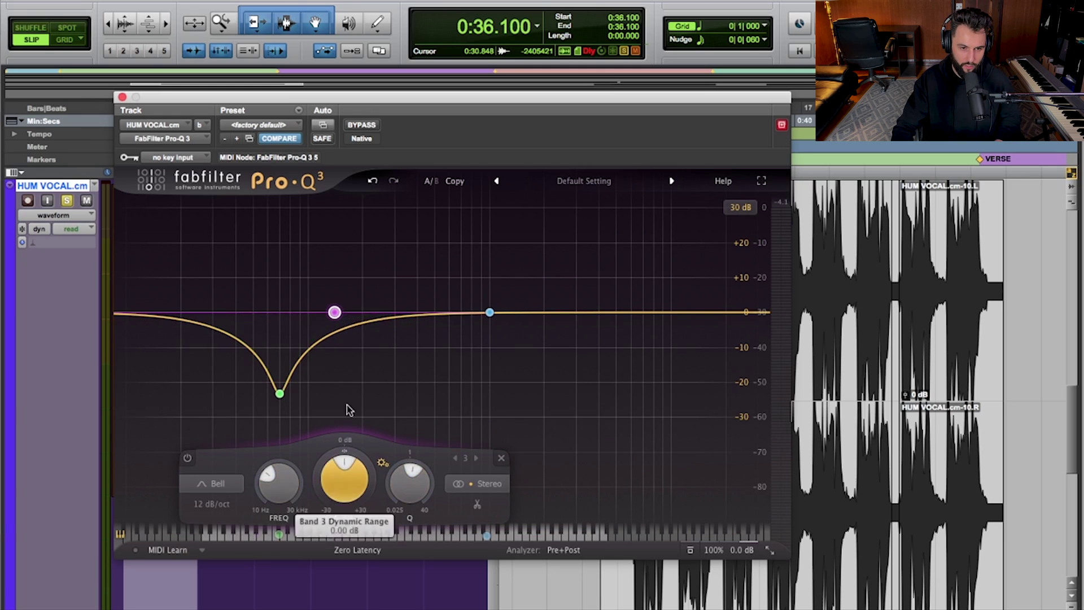
pyautogui.click(389, 312)
pyautogui.click(443, 313)
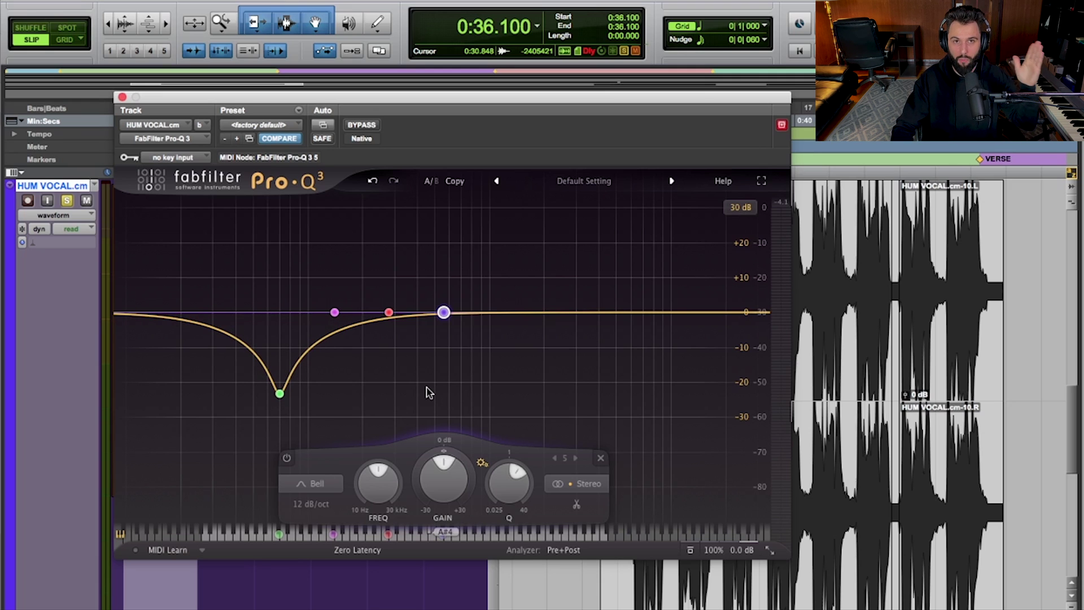
# - Narrow the 140 Hz band's Q to about 9.6 and audition its range in isolation during playback
pyautogui.click(335, 312)
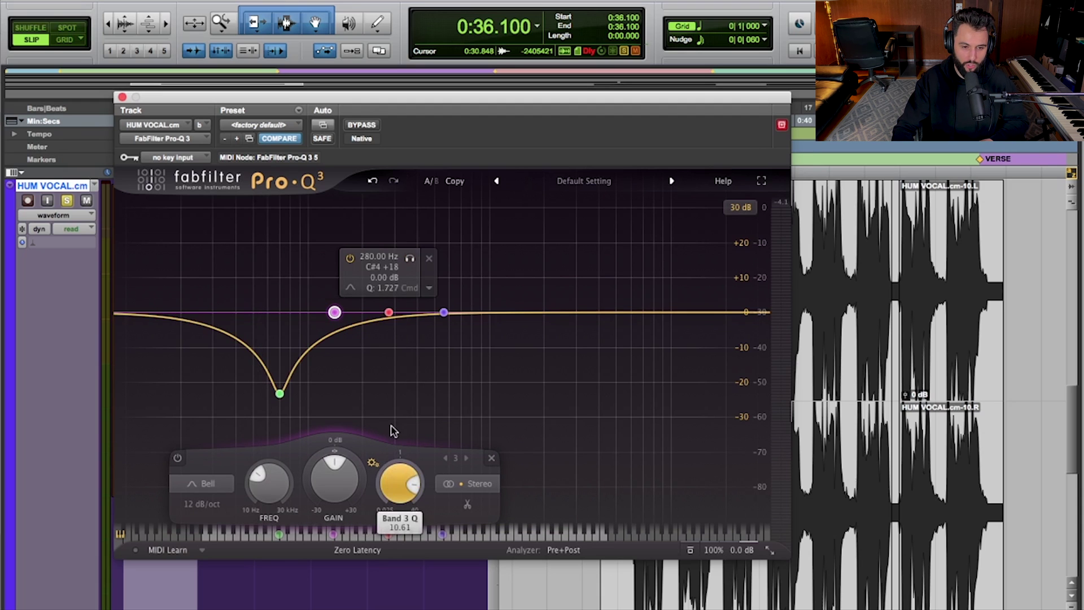
pyautogui.press('space')
pyautogui.click(355, 259)
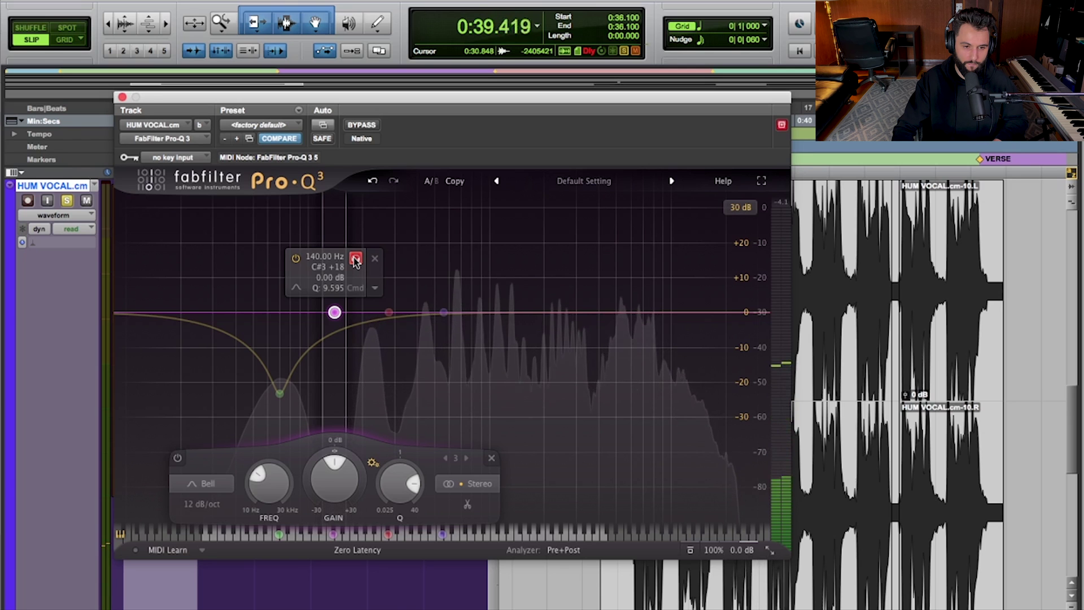
# - Narrow the 280 Hz band's Q to about 7.8 and listen to its range in isolation during playback
pyautogui.click(389, 312)
pyautogui.press('space')
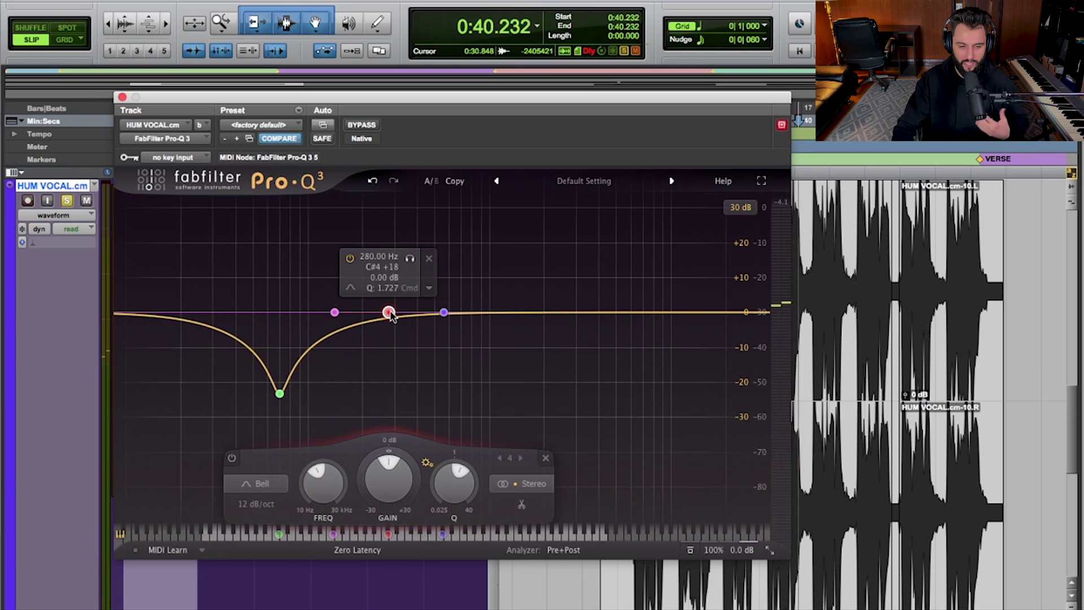
pyautogui.press('space')
pyautogui.click(410, 258)
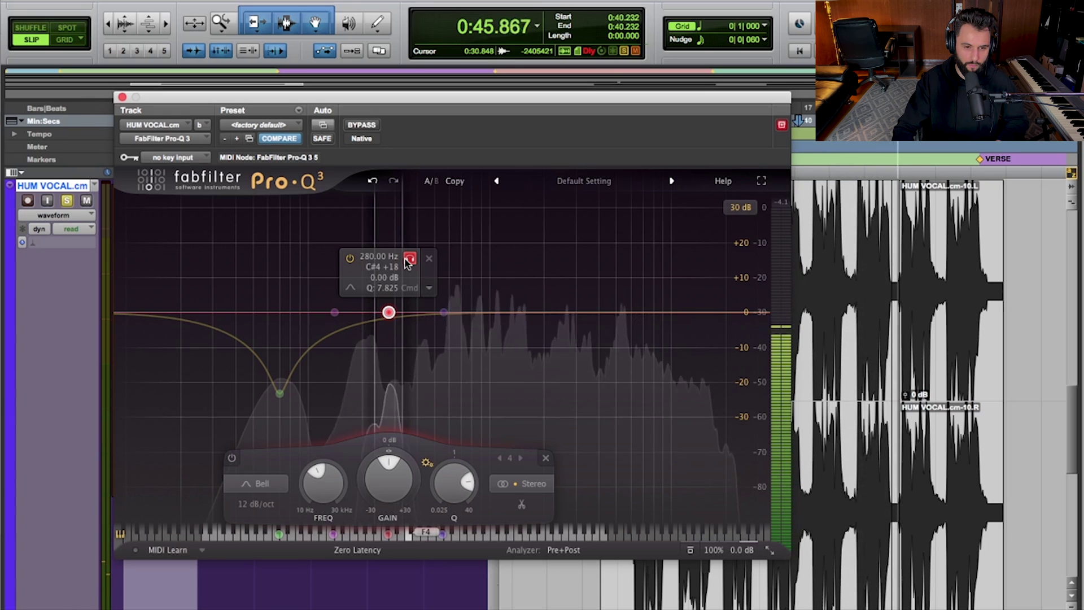
# - Narrow the 560 Hz band's Q to about 8.2 and audition its range in isolation during playback
pyautogui.press('space')
pyautogui.click(444, 311)
pyautogui.moveTo(493, 470); pyautogui.dragTo(491, 442)
pyautogui.press('space')
pyautogui.click(464, 259)
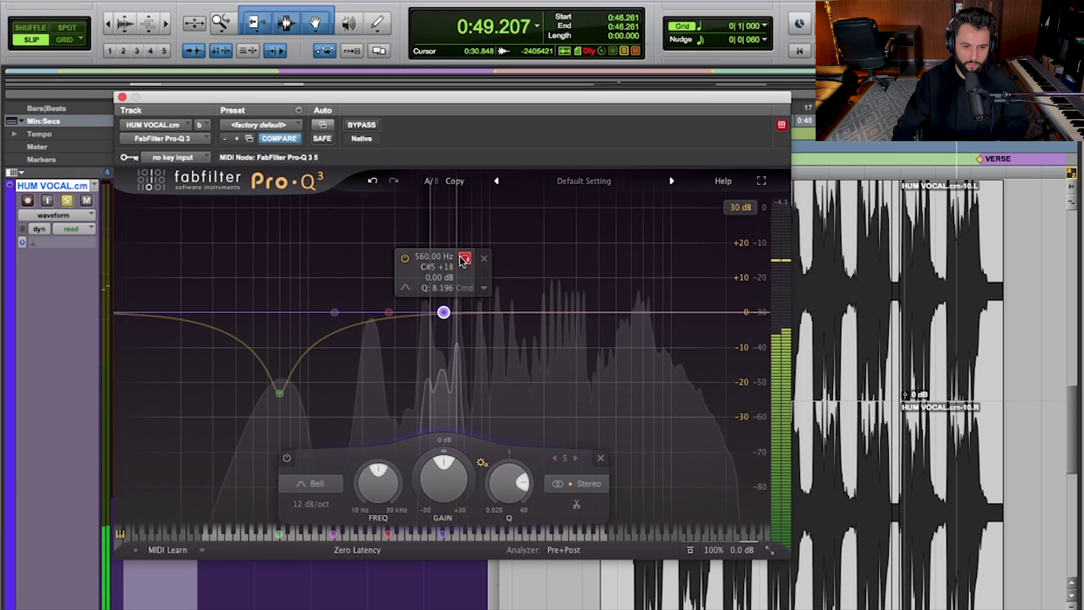
pyautogui.press('space')
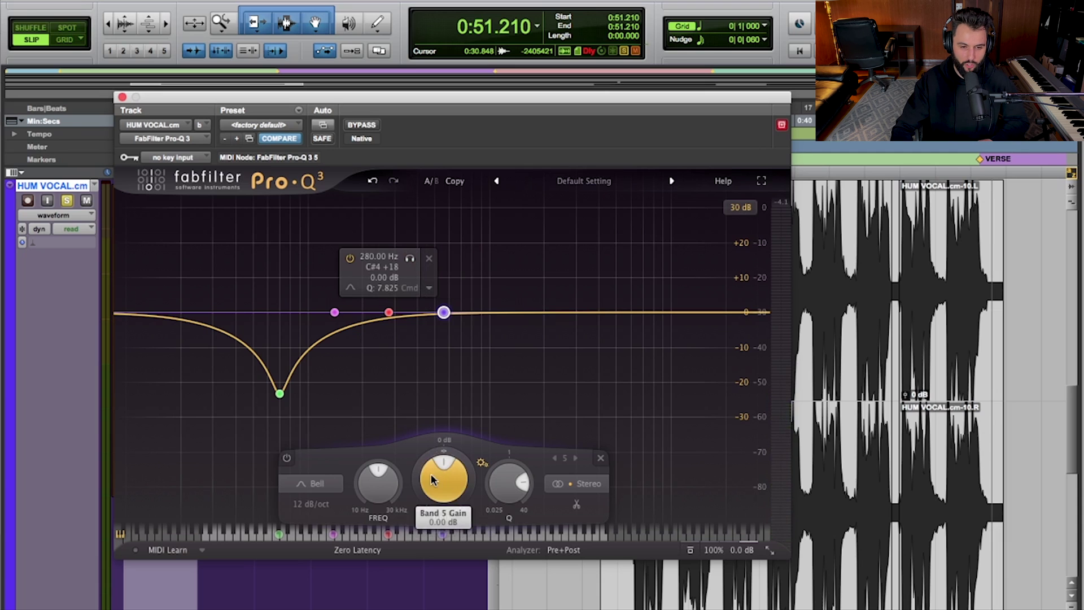
# - Cut the 560 Hz, 280 Hz and 140 Hz bands to about -30 dB each
pyautogui.moveTo(443, 480); pyautogui.dragTo(432, 603)
pyautogui.click(389, 313)
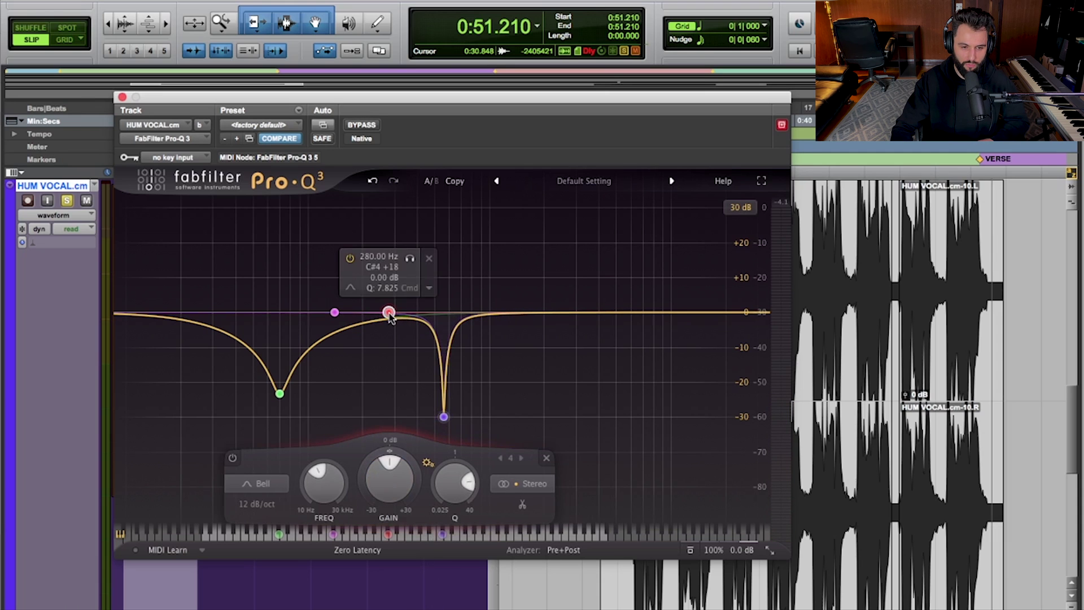
pyautogui.moveTo(389, 480); pyautogui.dragTo(384, 565)
pyautogui.click(334, 312)
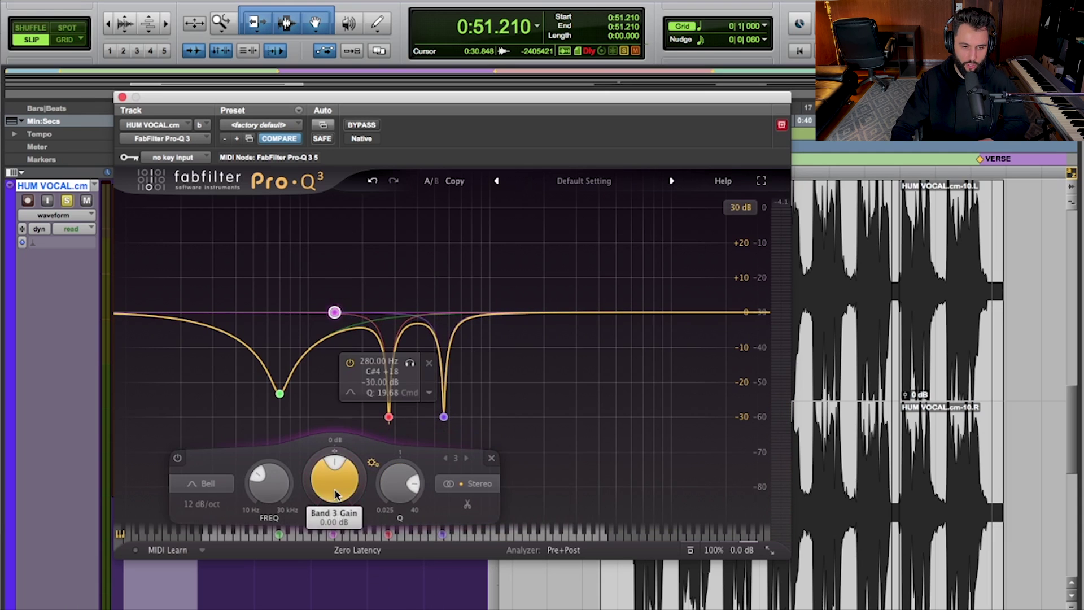
pyautogui.moveTo(334, 480); pyautogui.dragTo(330, 565)
pyautogui.doubleClick(388, 417)
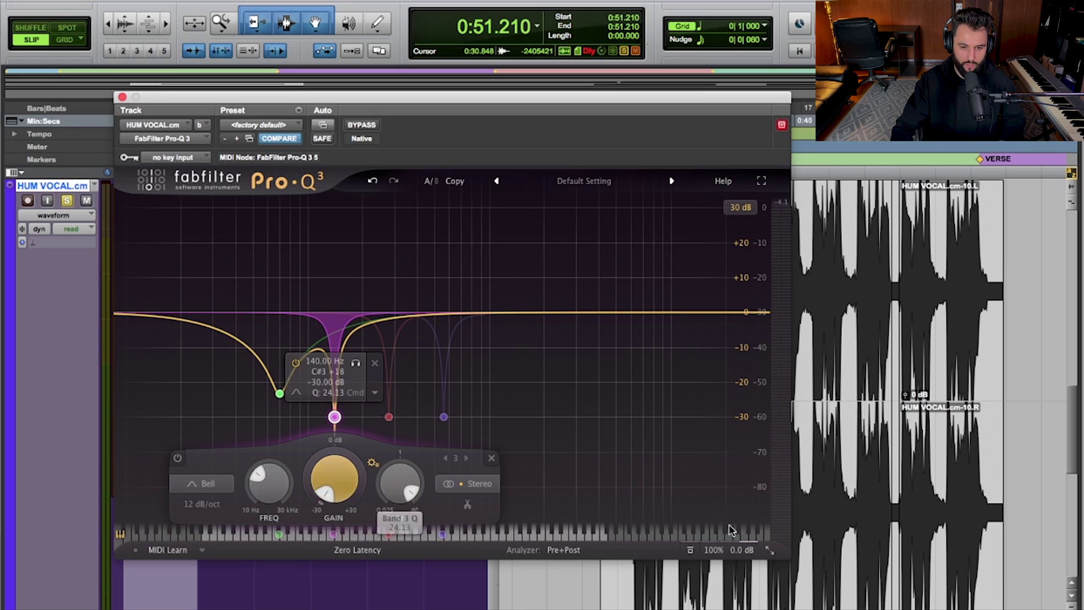
# - During playback, ease the 140 Hz band to about -19.2 dB and the 280 Hz band to about -21.7 dB, and try the 560 Hz band's gain
pyautogui.press('space')
pyautogui.moveTo(334, 468); pyautogui.dragTo(367, 268)
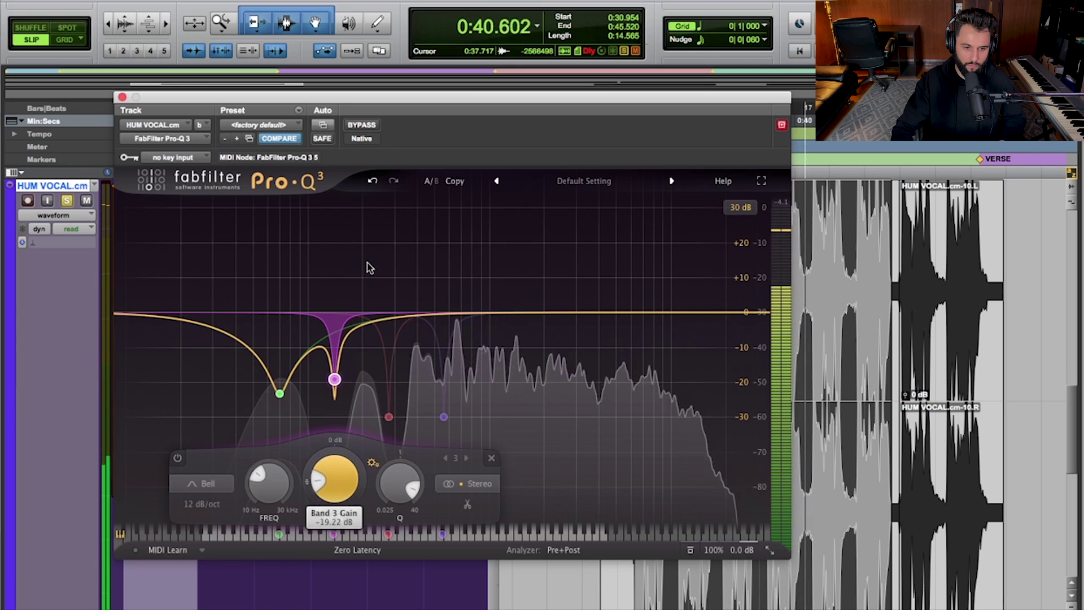
pyautogui.click(388, 418)
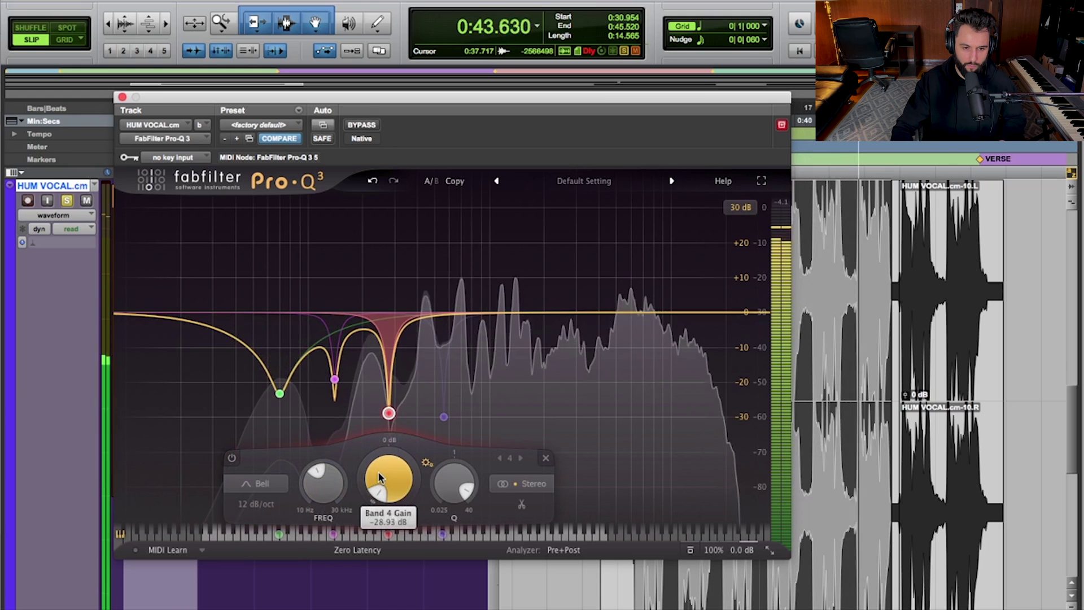
pyautogui.moveTo(379, 472); pyautogui.dragTo(381, 446)
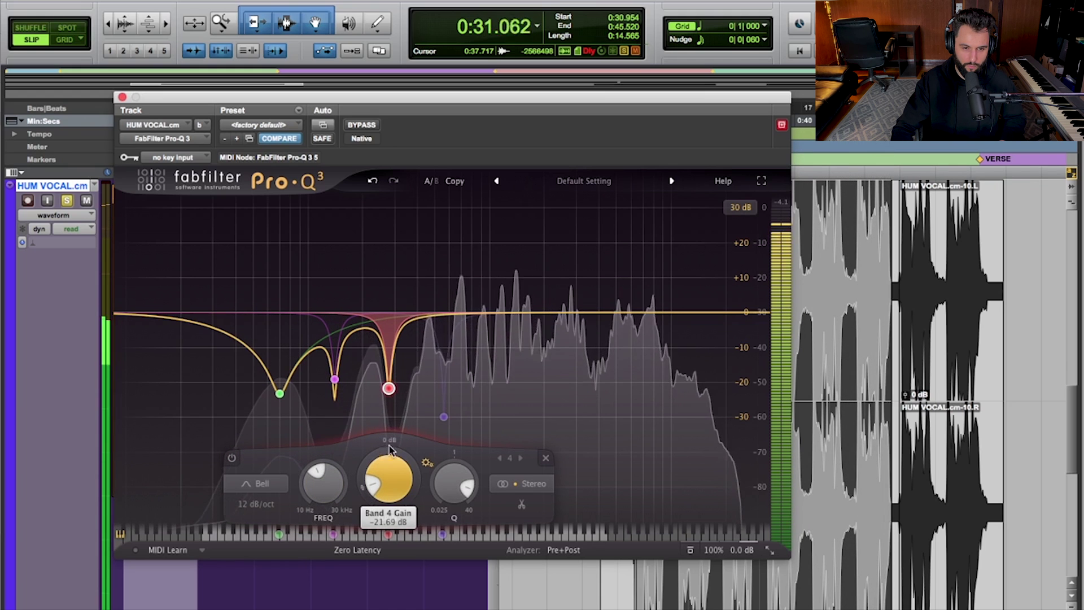
pyautogui.click(444, 417)
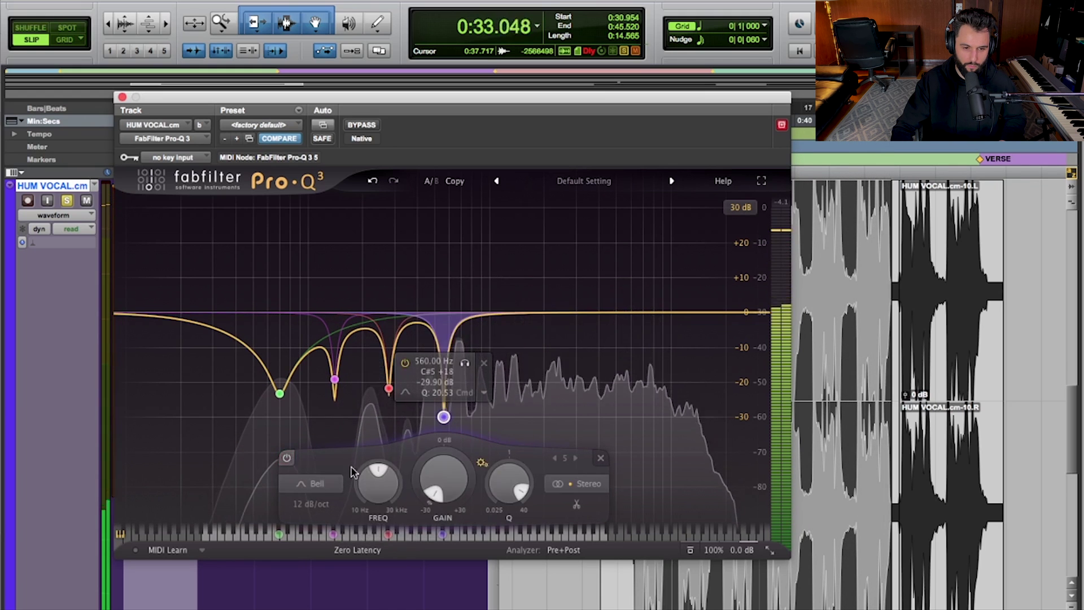
pyautogui.moveTo(444, 479); pyautogui.dragTo(459, 447)
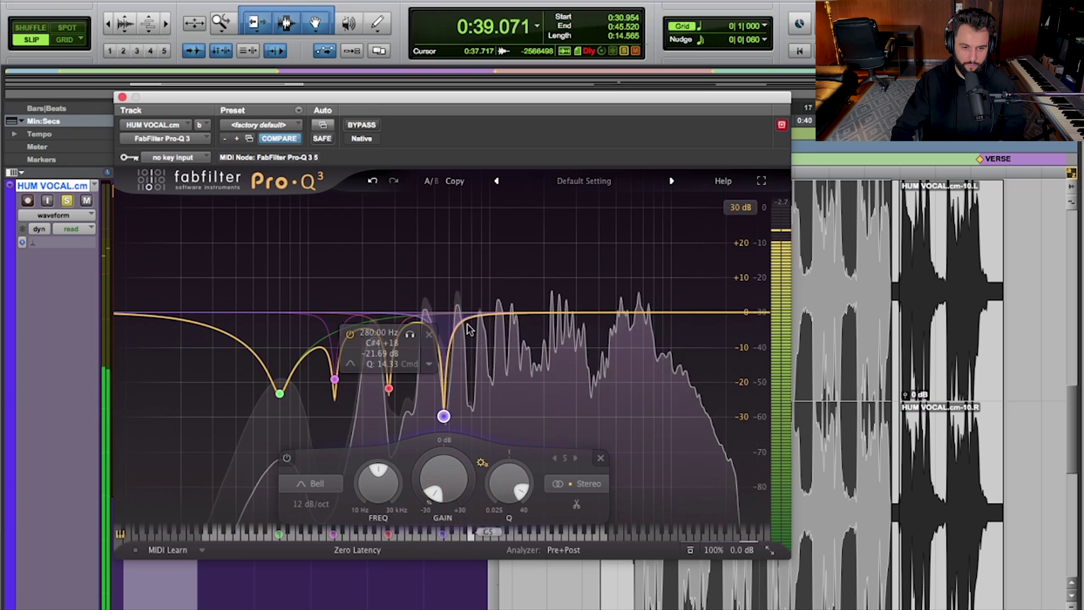
# - Compare the HUM VOCAL track with and without the EQ by toggling the plug-in's bypass during playback
pyautogui.click(360, 125)
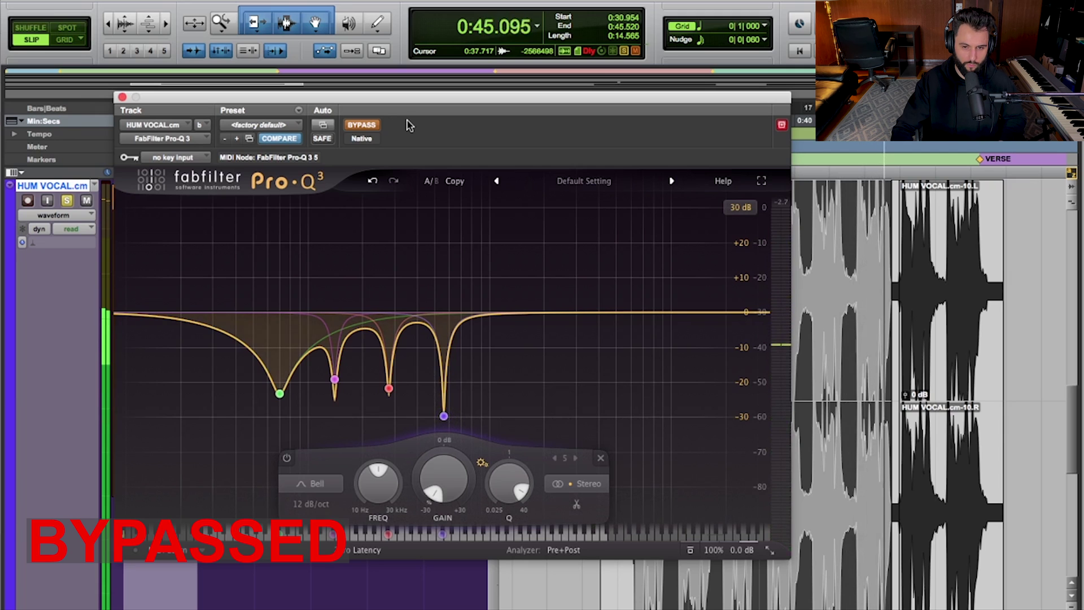
pyautogui.click(375, 128)
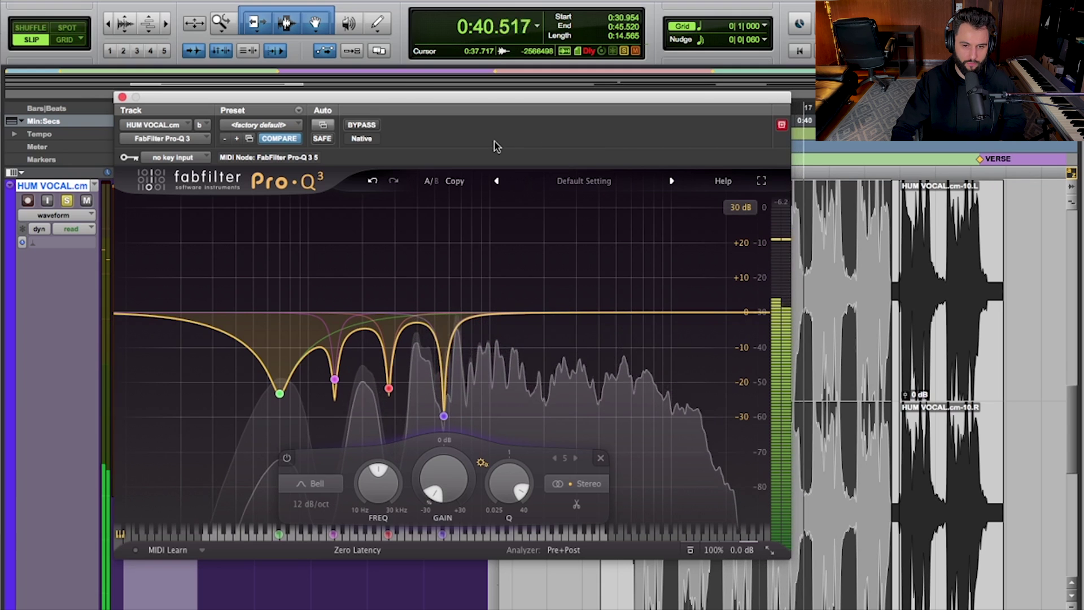
pyautogui.click(374, 126)
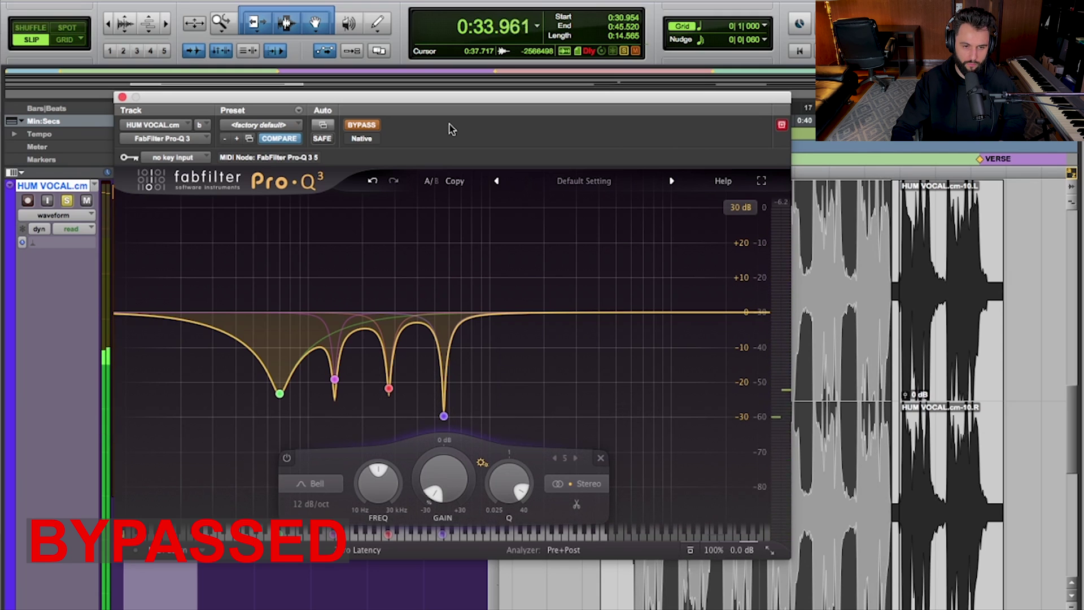
pyautogui.click(360, 125)
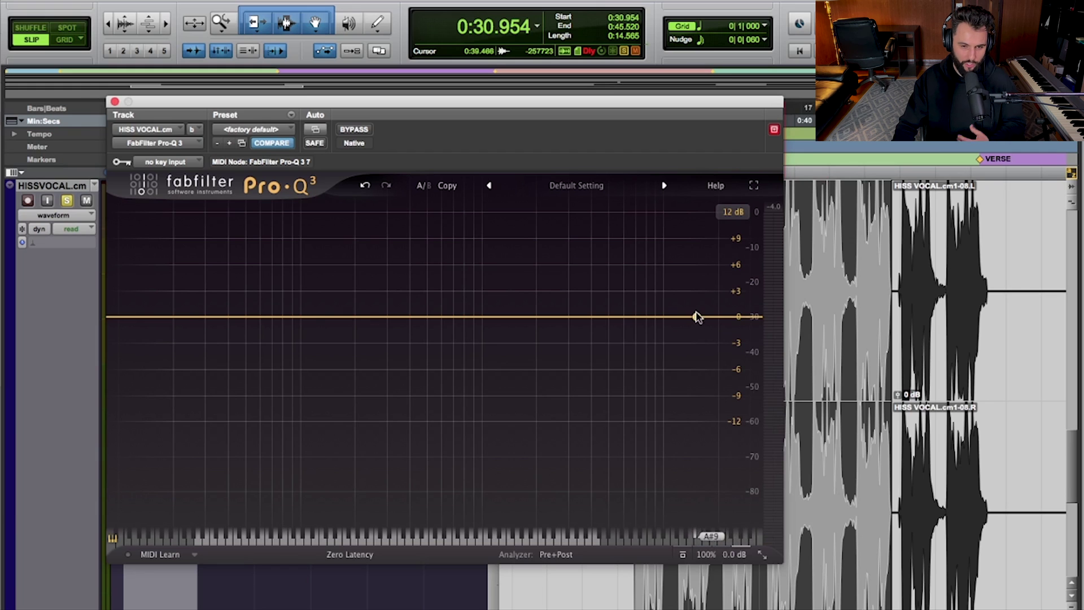
# - On the HISS VOCAL track, add a High Cut band at about 14.8 kHz with a Q of 1 and a 48 dB/oct slope
pyautogui.click(695, 323)
pyautogui.click(458, 487)
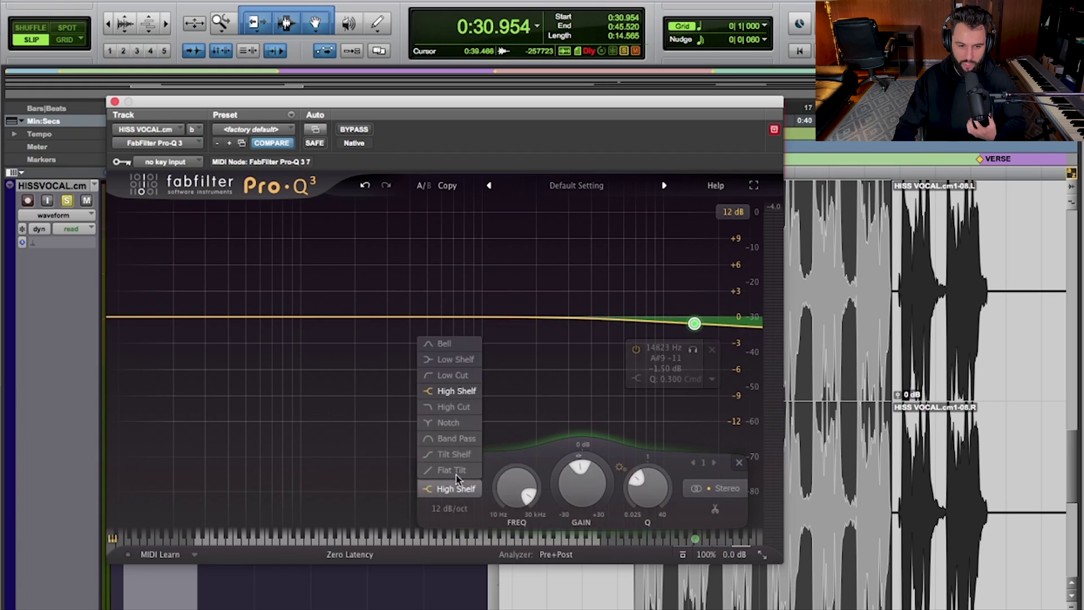
pyautogui.click(462, 408)
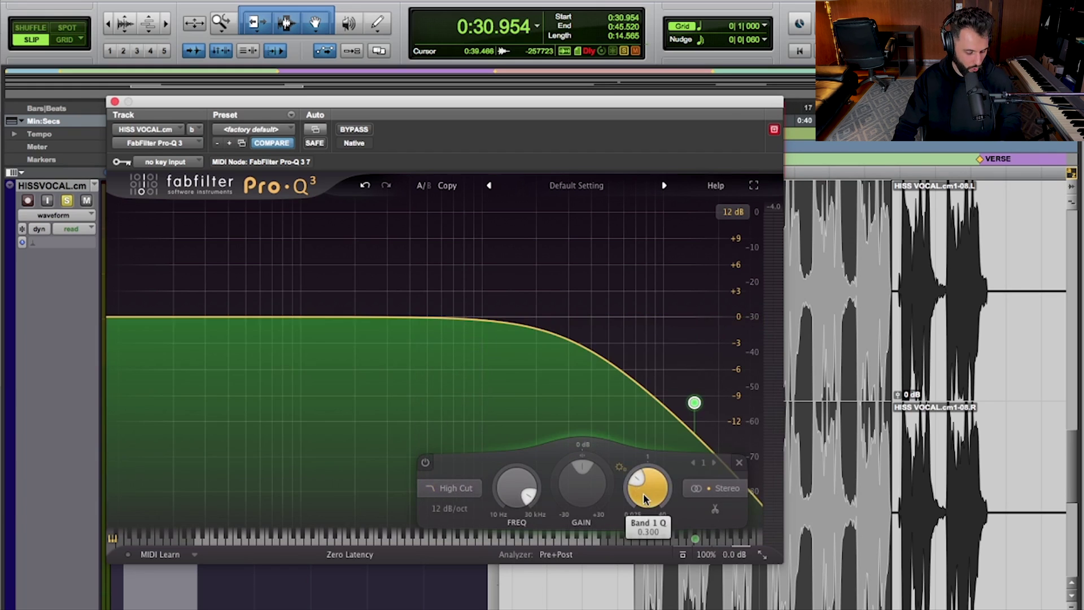
pyautogui.scroll(5, 645, 498)
pyautogui.click(451, 509)
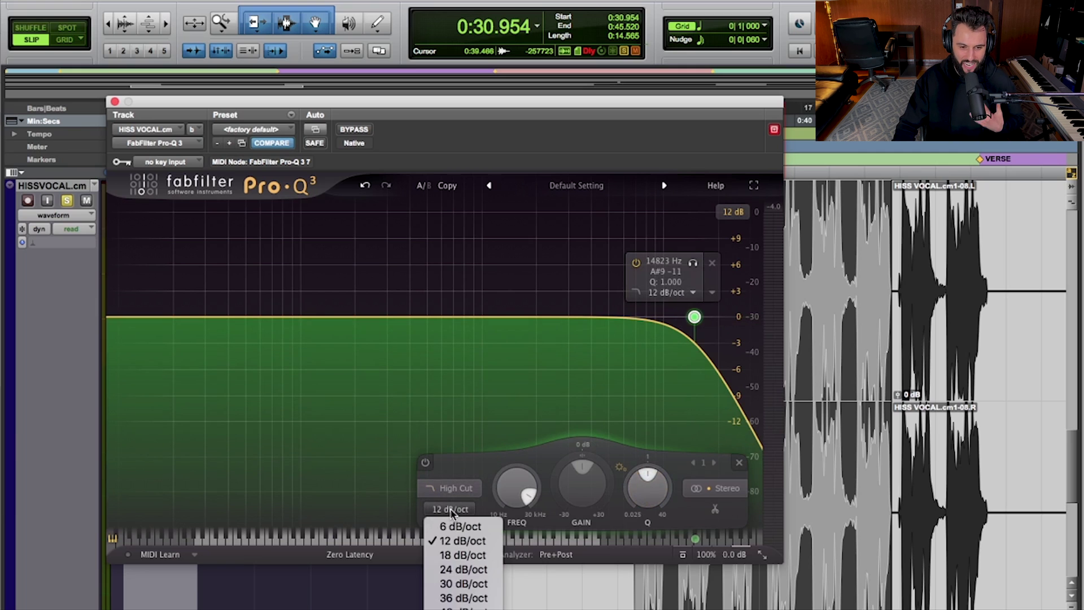
pyautogui.click(460, 607)
# - Sweep the high cut's frequency up to 30 kHz, down to about 7.8 kHz and back up to about 19.3 kHz
pyautogui.moveTo(694, 317); pyautogui.dragTo(766, 319)
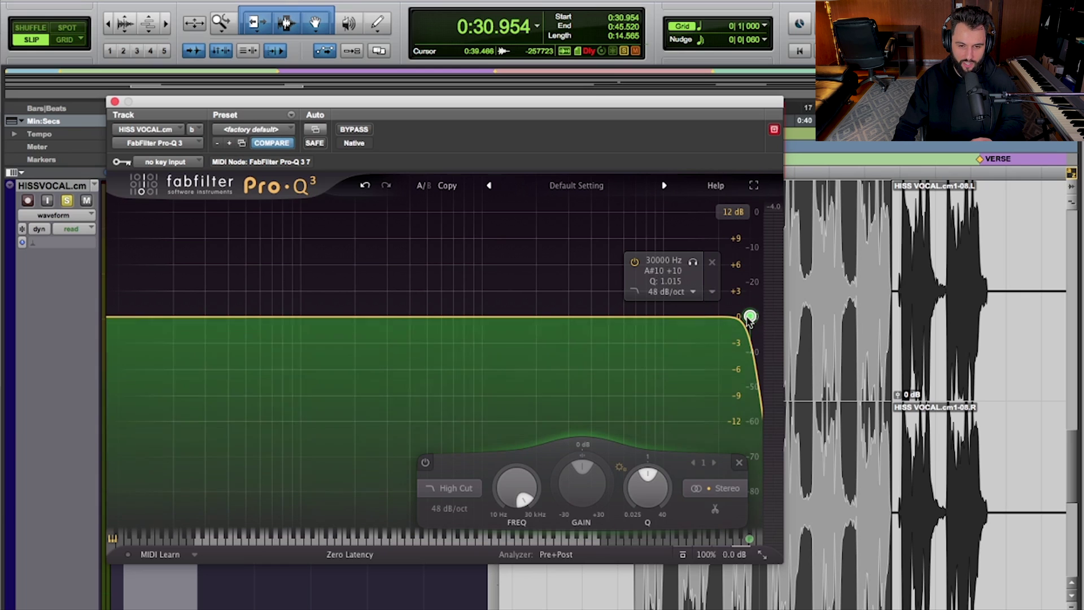
pyautogui.moveTo(750, 317); pyautogui.dragTo(640, 323)
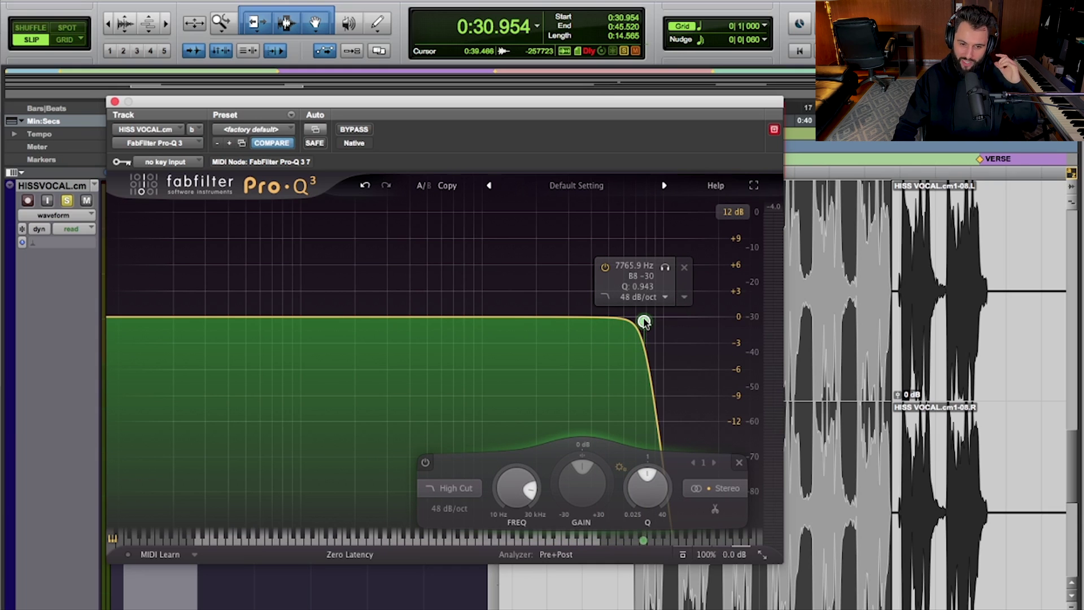
pyautogui.moveTo(643, 322); pyautogui.dragTo(725, 323)
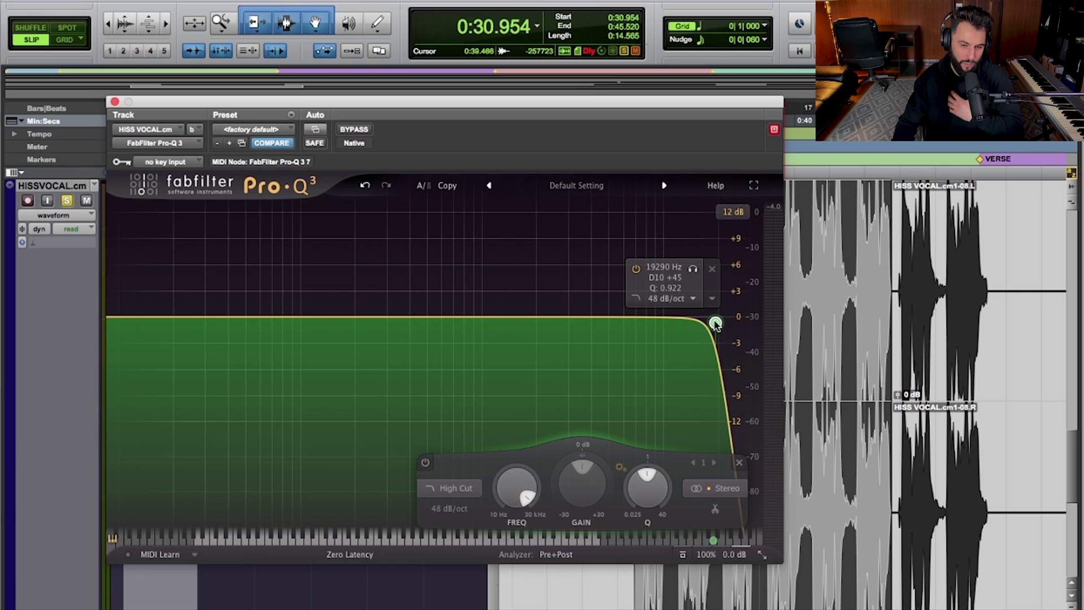
pyautogui.moveTo(716, 323); pyautogui.dragTo(664, 323)
# - During playback, audition the range affected by the high cut and set its frequency to about 17.5 kHz
pyautogui.press('space')
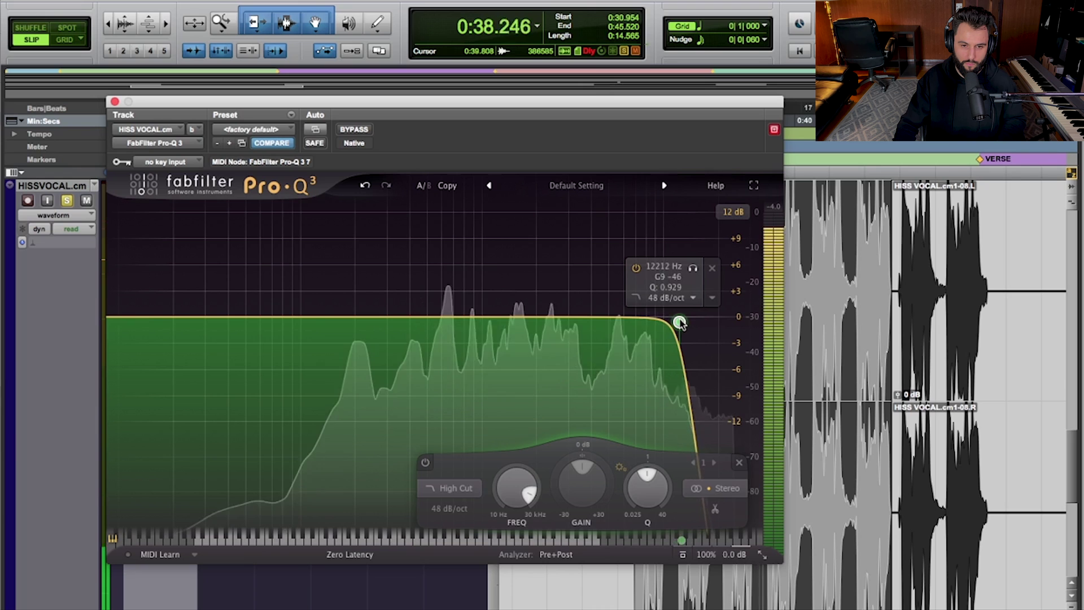
pyautogui.moveTo(689, 322); pyautogui.dragTo(698, 320)
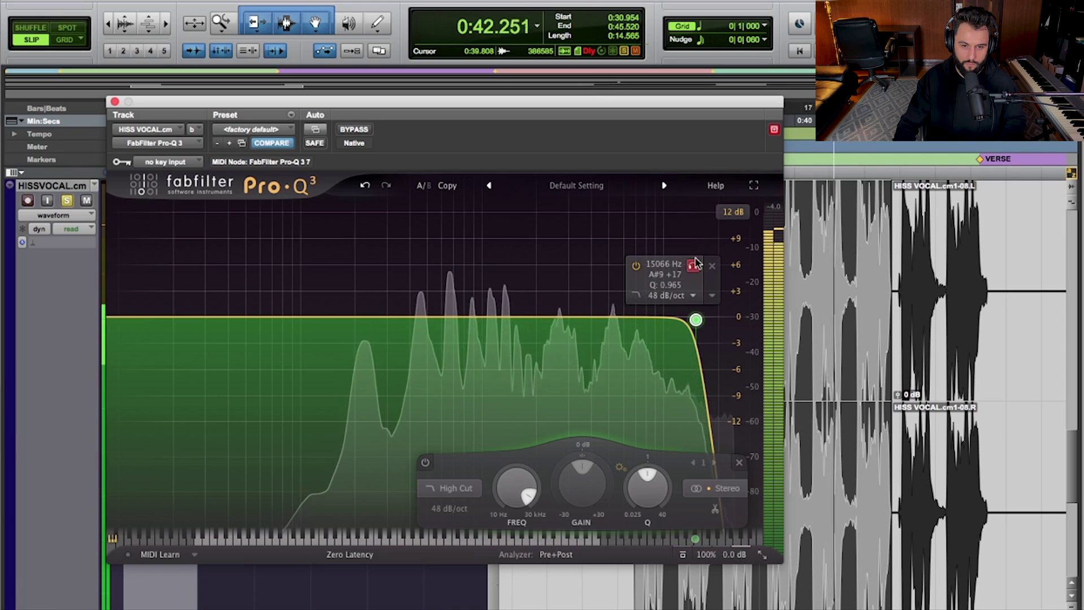
pyautogui.click(693, 265)
pyautogui.moveTo(701, 267); pyautogui.dragTo(710, 268)
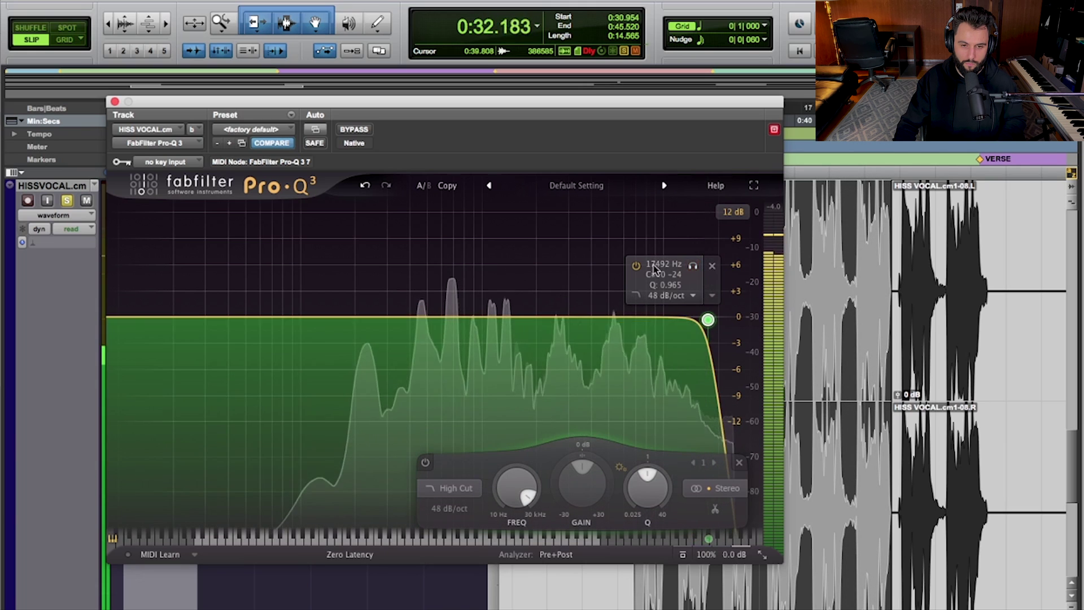
# - Compare the HISS VOCAL track with and without the high cut using bypass, and stop playback
pyautogui.click(354, 130)
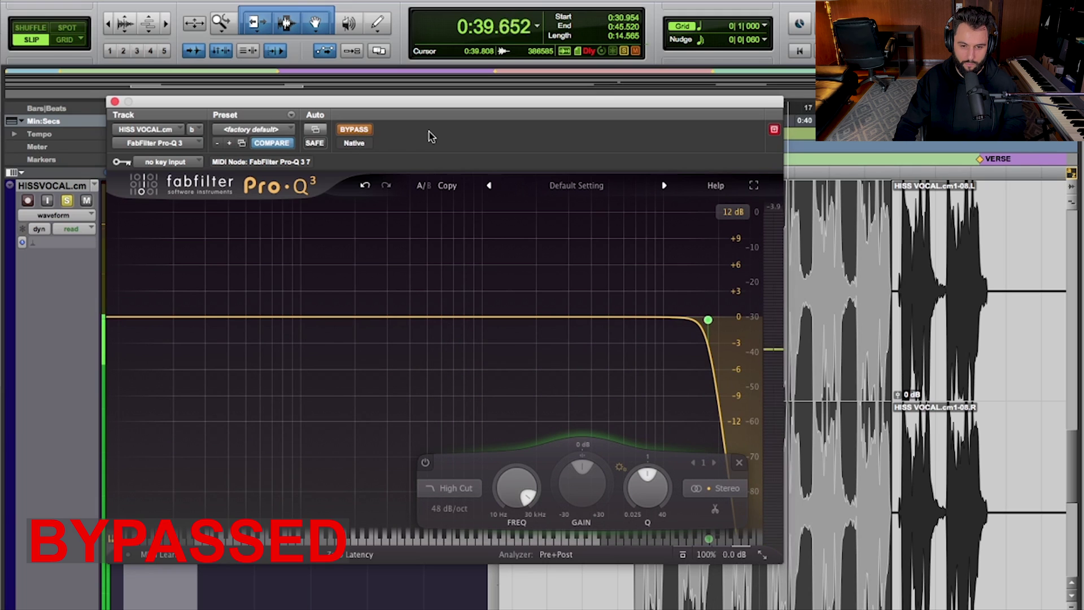
pyautogui.click(365, 131)
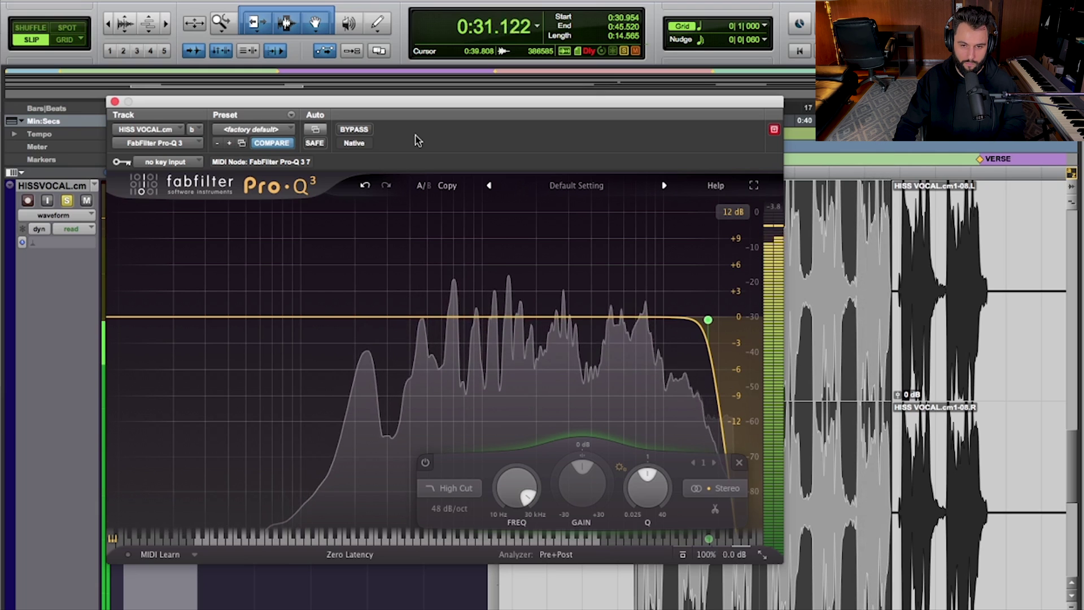
pyautogui.press('space')
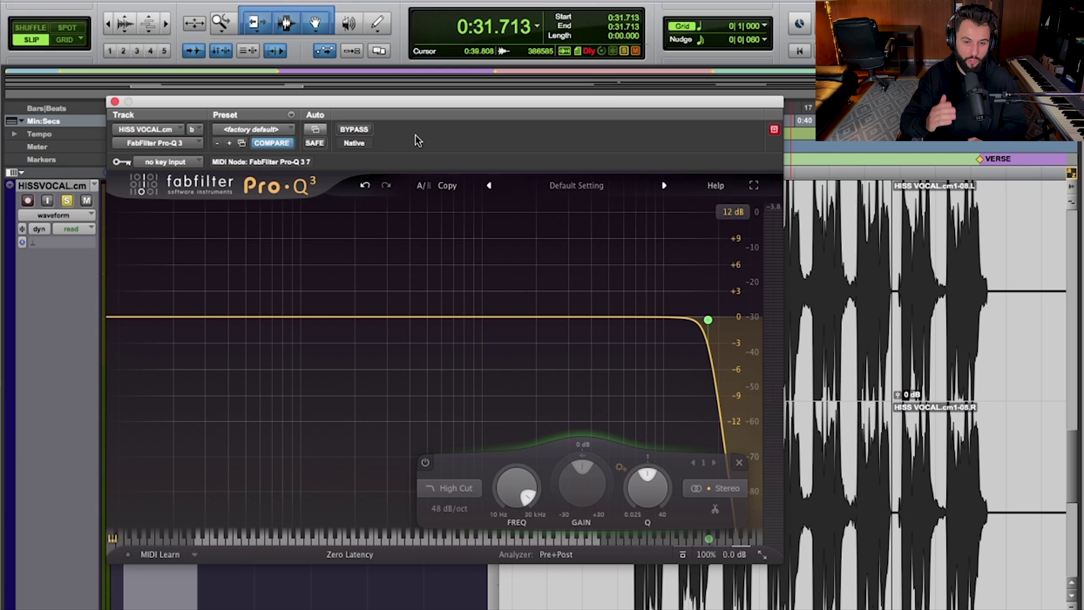
pyautogui.moveTo(733, 317)
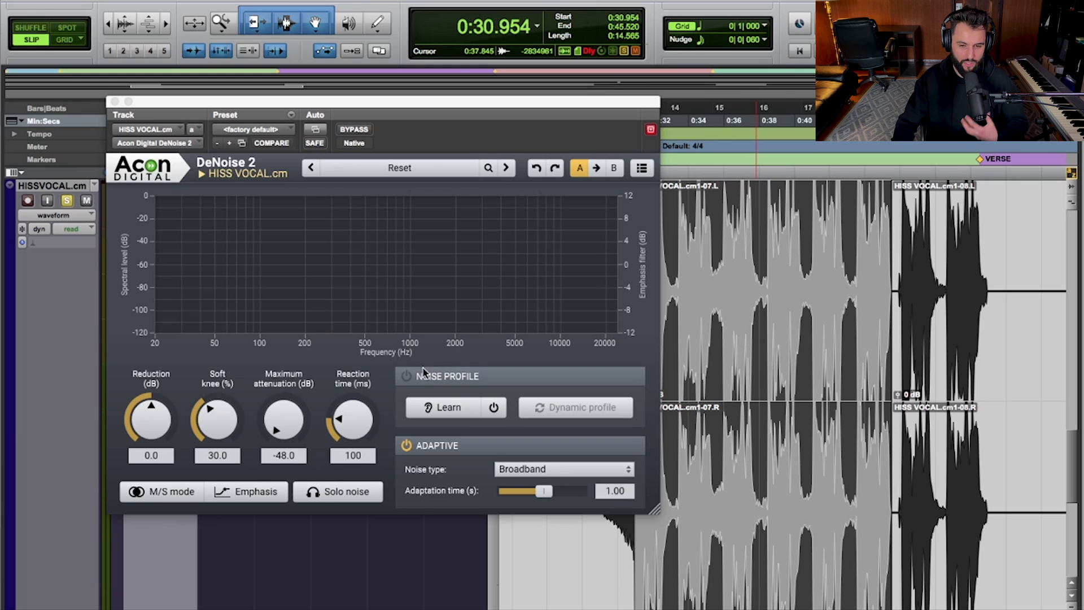
# - Enable the noise profile mode in DeNoise 2 and select about 8.8 s of the noise-only stretch after the last vocal phrase
pyautogui.click(406, 376)
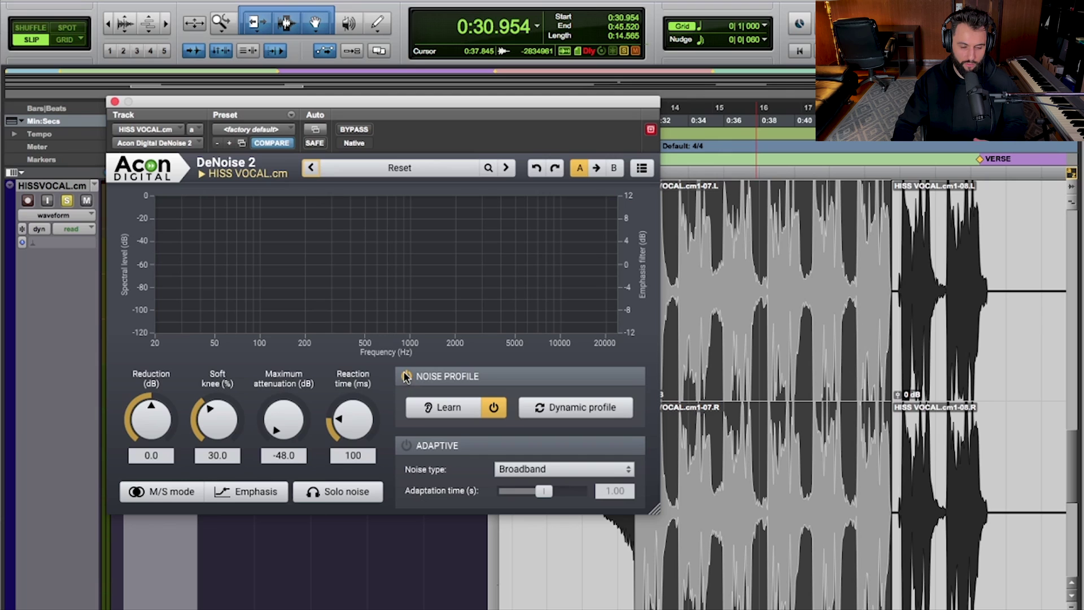
pyautogui.hscroll(5, 965, 307)
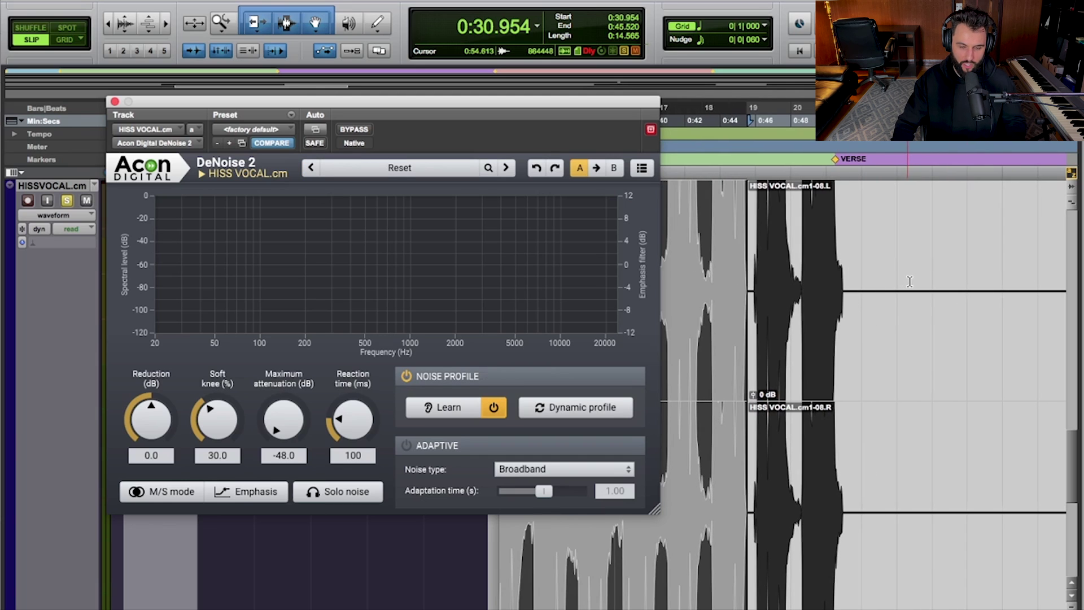
pyautogui.moveTo(860, 268); pyautogui.dragTo(1006, 282)
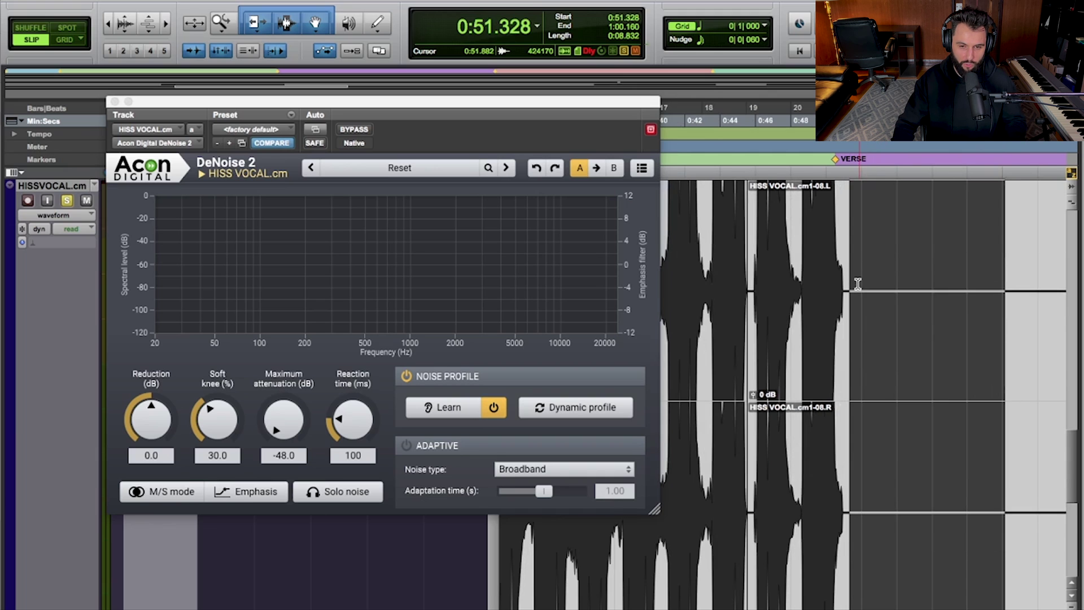
# - Select the short noise-only gap of about 0.44 s between two vocal phrases, near 45.5 s
pyautogui.scroll(2, 766, 303)
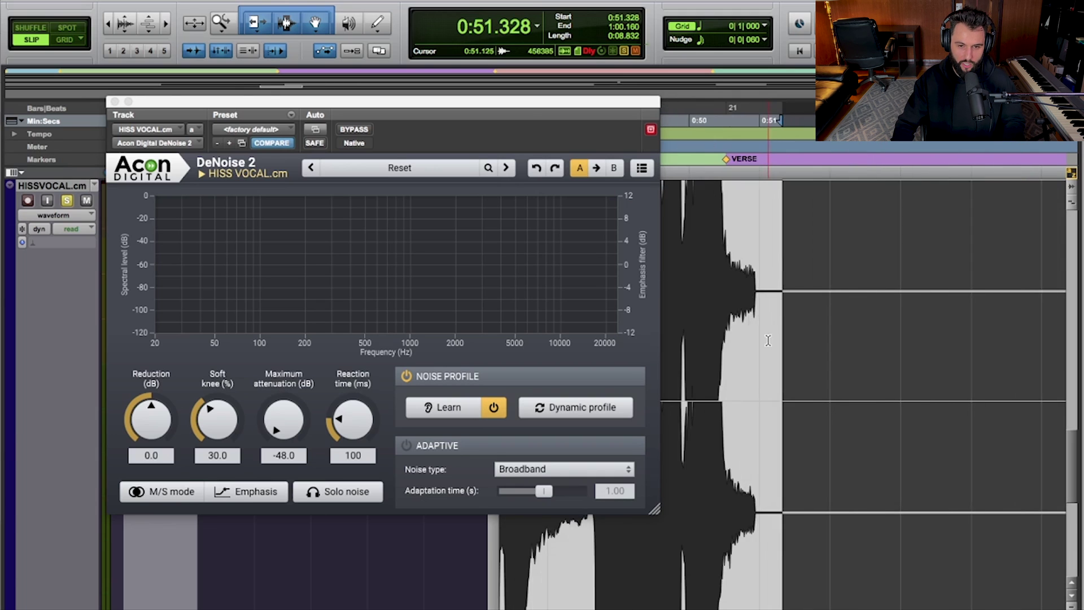
pyautogui.hscroll(-2, 836, 306)
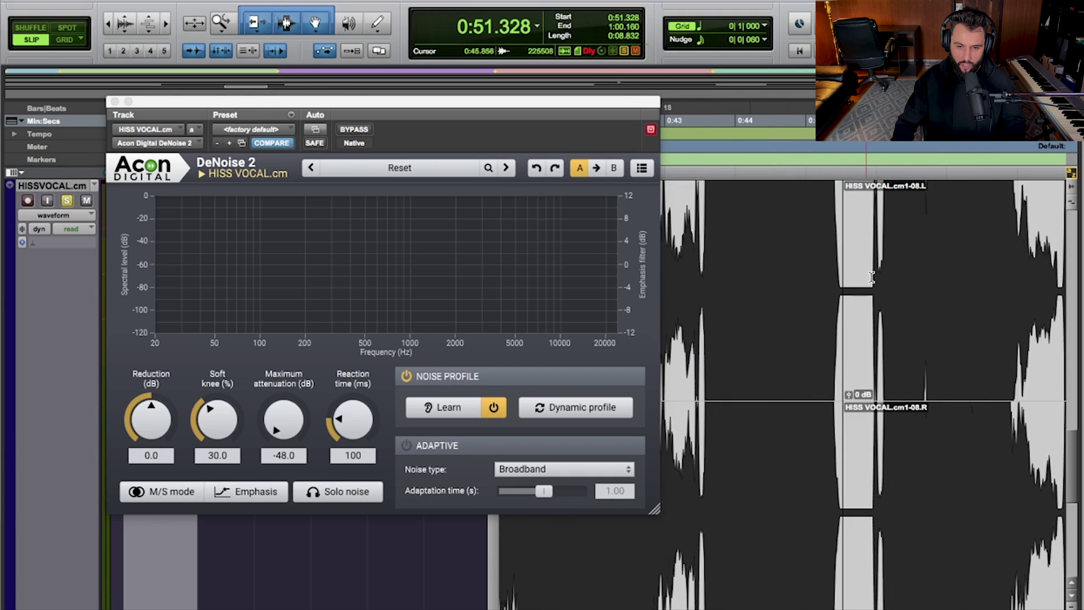
pyautogui.moveTo(872, 280); pyautogui.dragTo(844, 288)
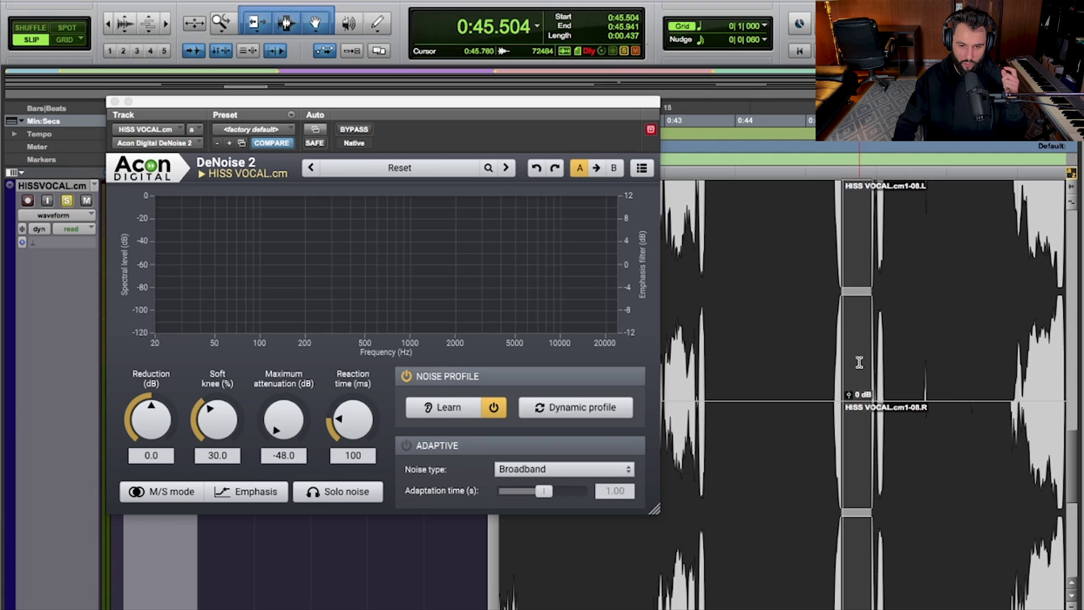
# - Select about 3.2 s of noise-only audio right after the last vocal phrase, starting near 51.1 s
pyautogui.press('super+bracketleft')
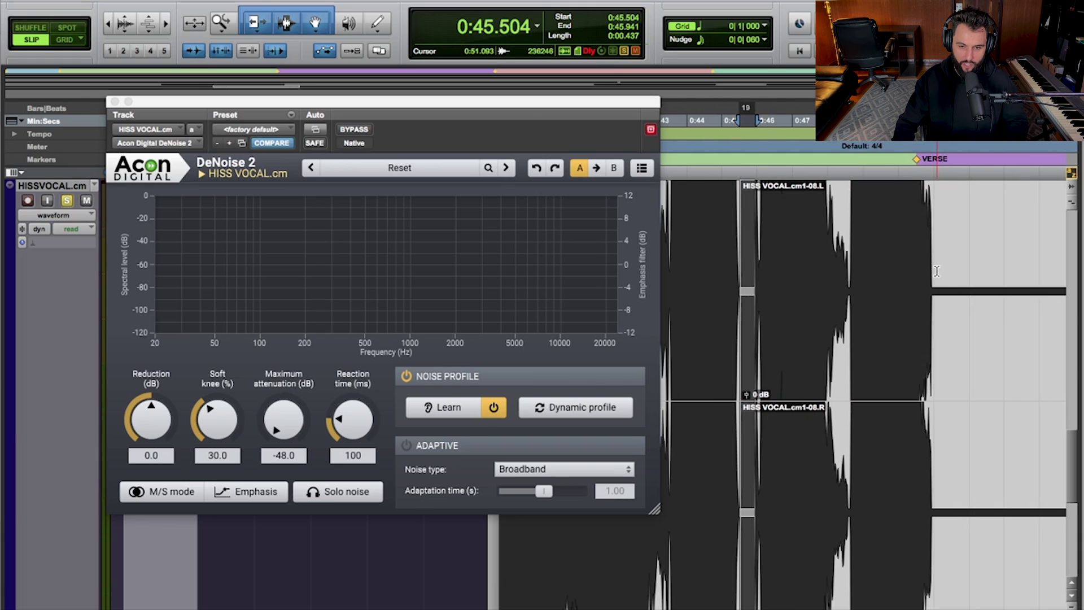
pyautogui.moveTo(936, 271); pyautogui.dragTo(1049, 272)
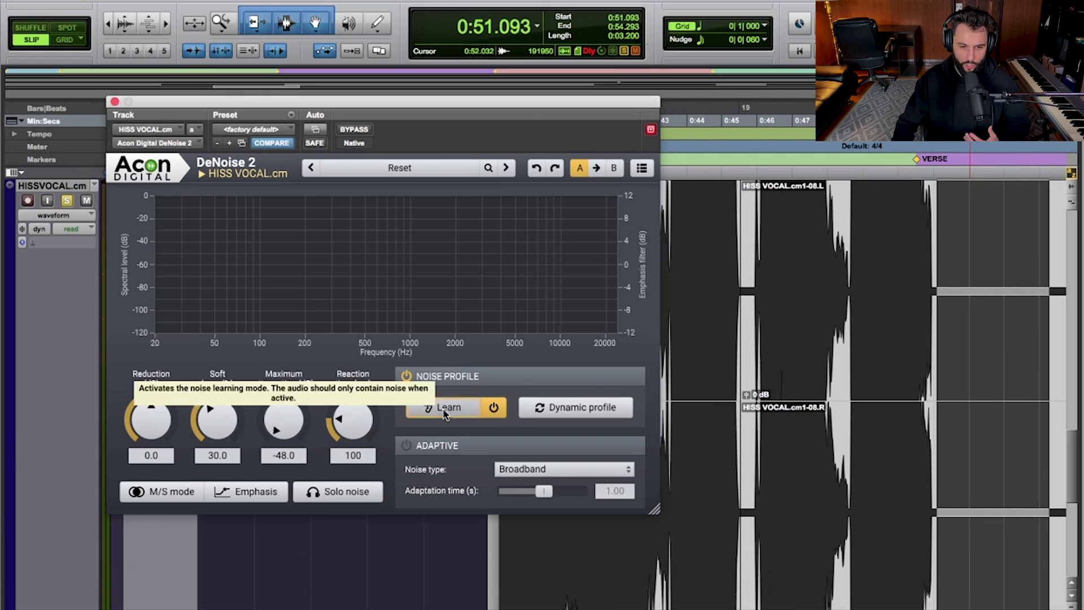
# - Learn the noise profile in DeNoise 2 by playing the selected noise-only audio, and finish learning
pyautogui.click(445, 412)
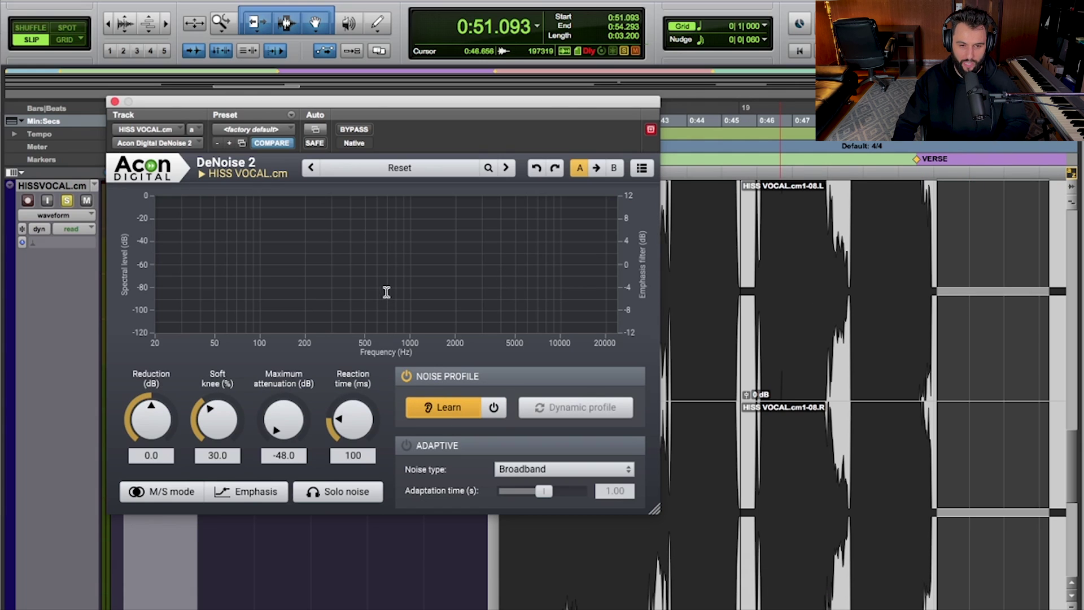
pyautogui.press('space')
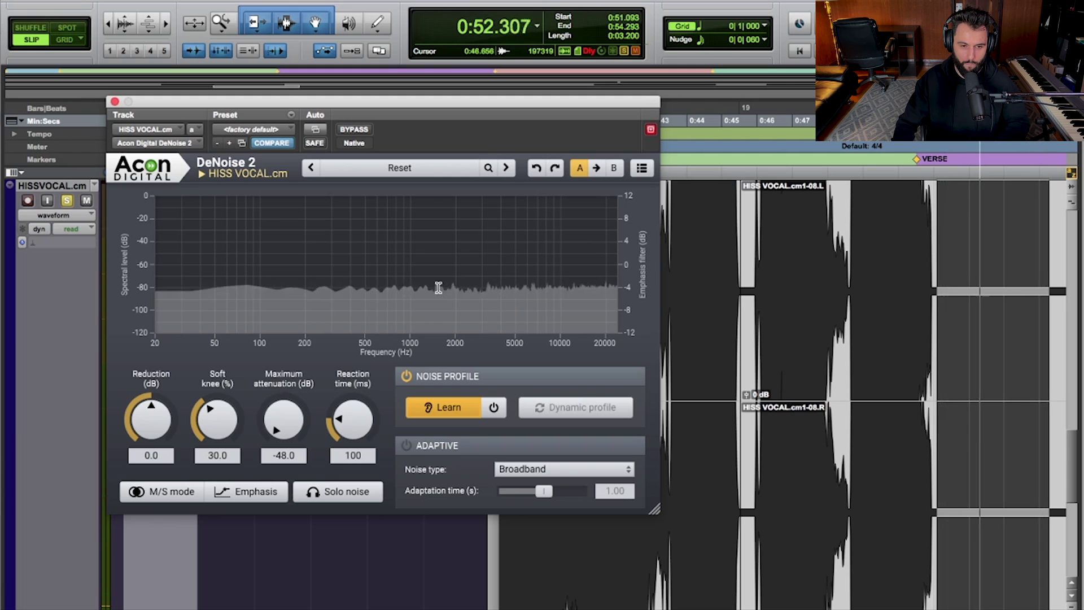
pyautogui.press('space')
pyautogui.click(445, 415)
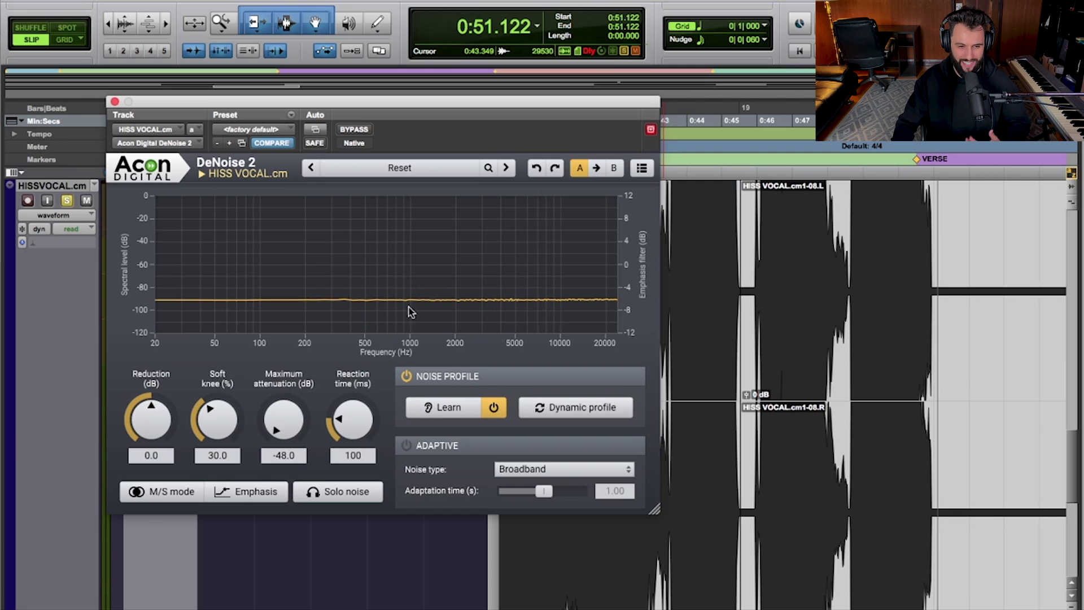
# - Select about 2.8 s of noise after the last vocal phrase, set Reduction to 15.0 dB, and play the selection
pyautogui.moveTo(942, 284); pyautogui.dragTo(1039, 284)
pyautogui.moveTo(151, 421); pyautogui.dragTo(178, 282)
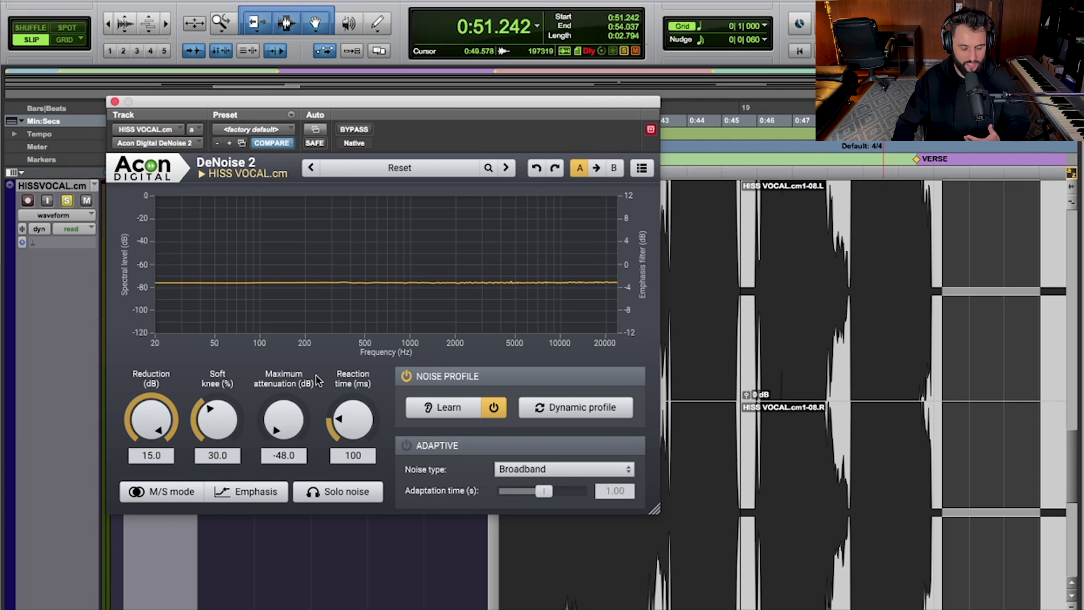
pyautogui.press('space')
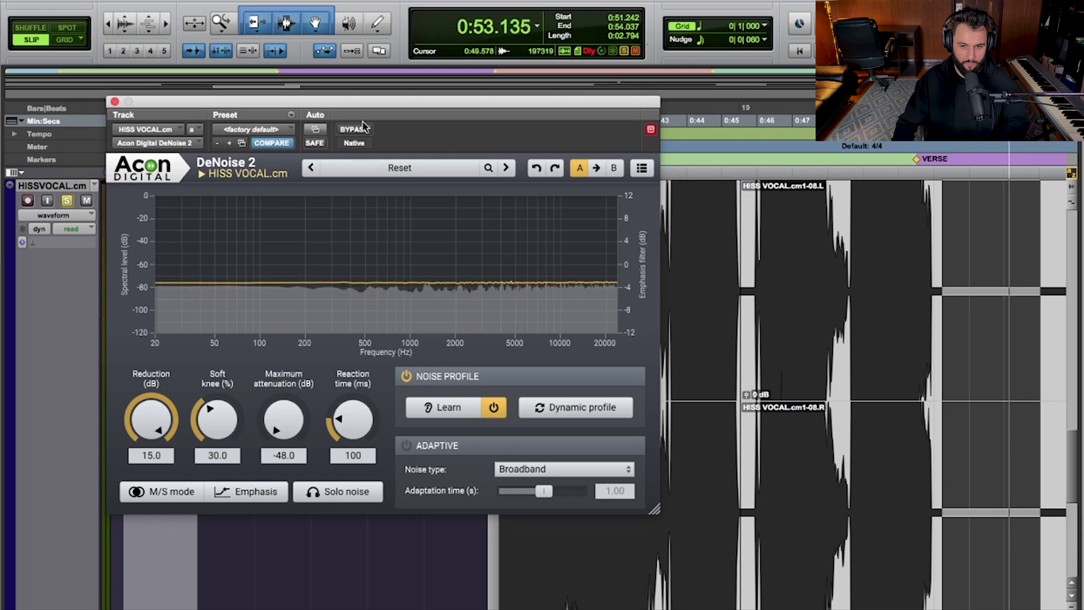
pyautogui.press('space')
# - Extend the noise-only selection to about 2.9 s and compare its playback with DeNoise 2 bypassed and active
pyautogui.keyDown('shift'); pyautogui.click(995, 275); pyautogui.keyUp('shift')
pyautogui.keyDown('shift'); pyautogui.click(1044, 275); pyautogui.keyUp('shift')
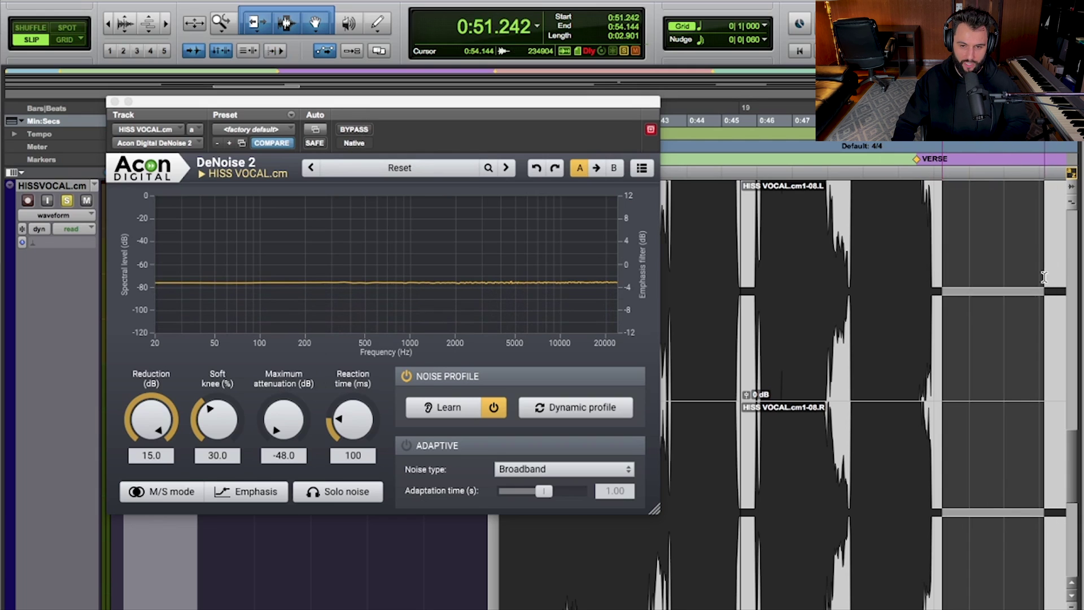
pyautogui.press('space')
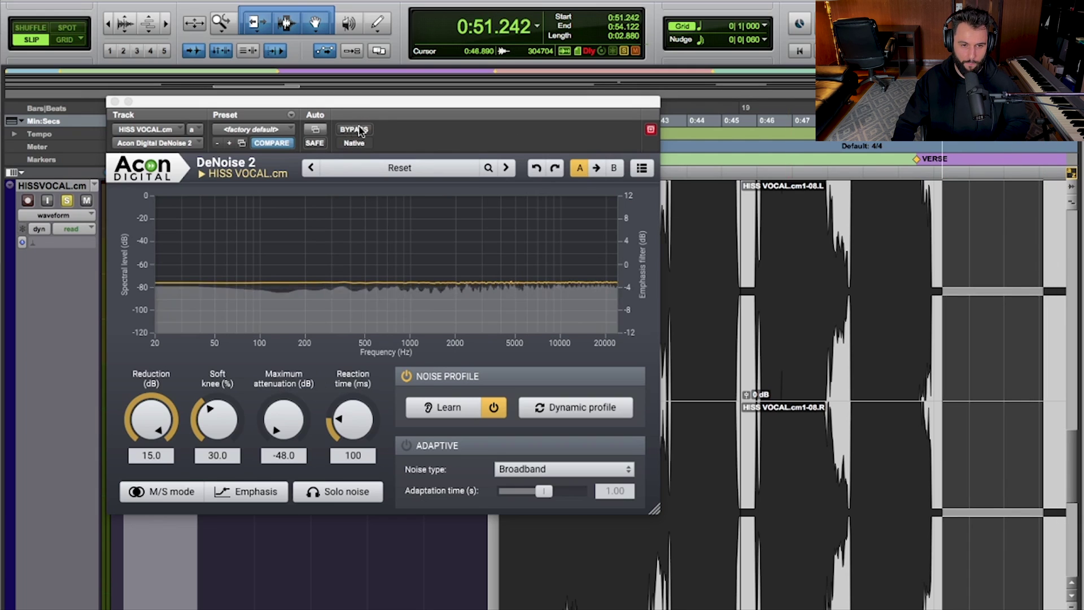
pyautogui.click(355, 131)
pyautogui.click(358, 131)
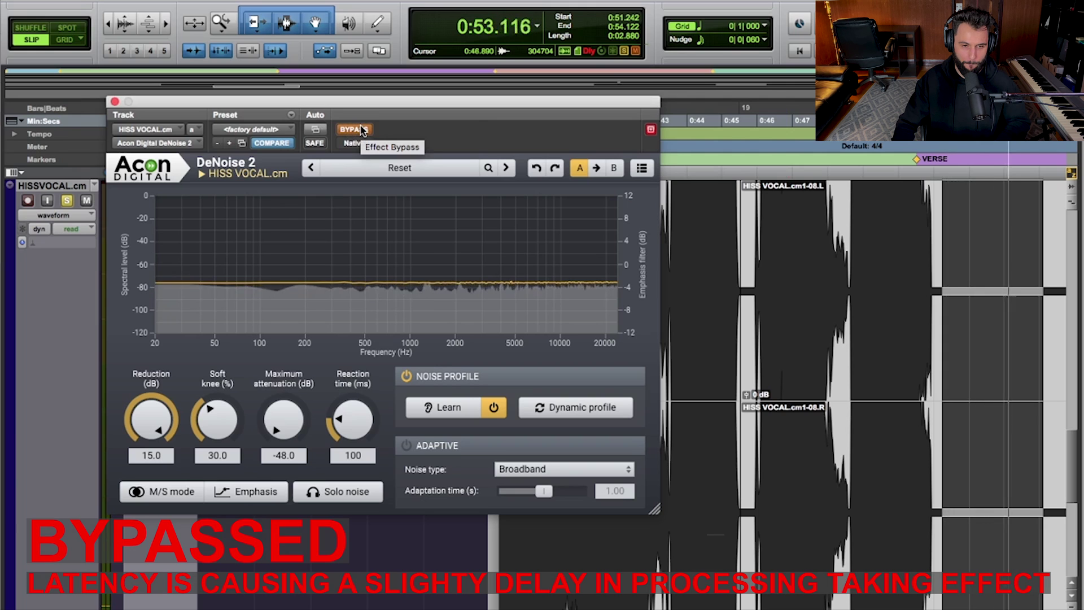
pyautogui.click(358, 130)
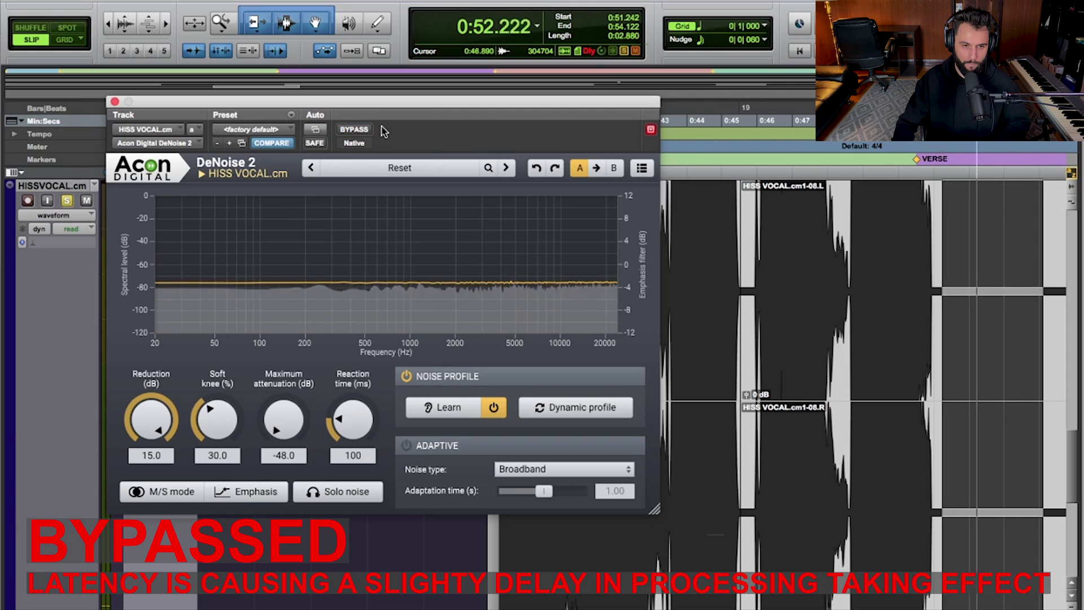
pyautogui.press('space')
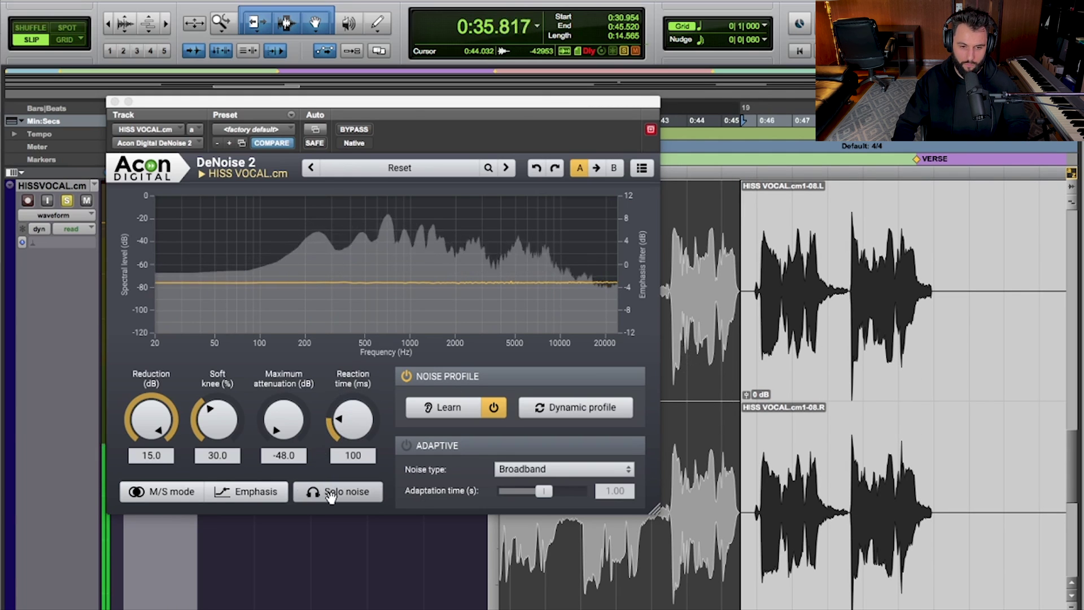
# - Play the vocal clip selection of about 14.6 s with Solo noise enabled to hear what is removed, and turn Solo noise off
pyautogui.press('space')
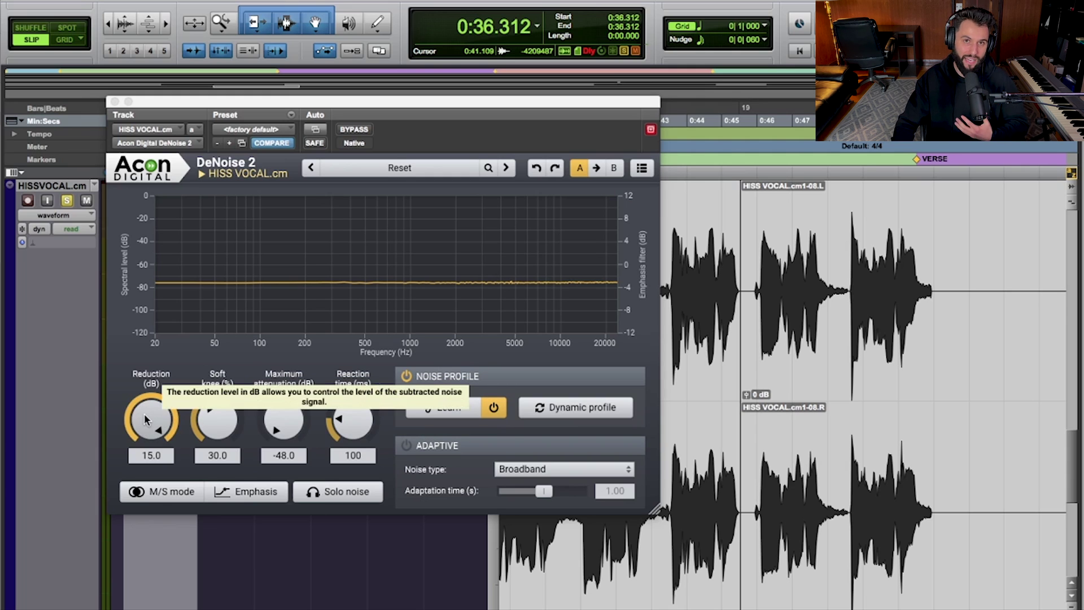
pyautogui.click(580, 577)
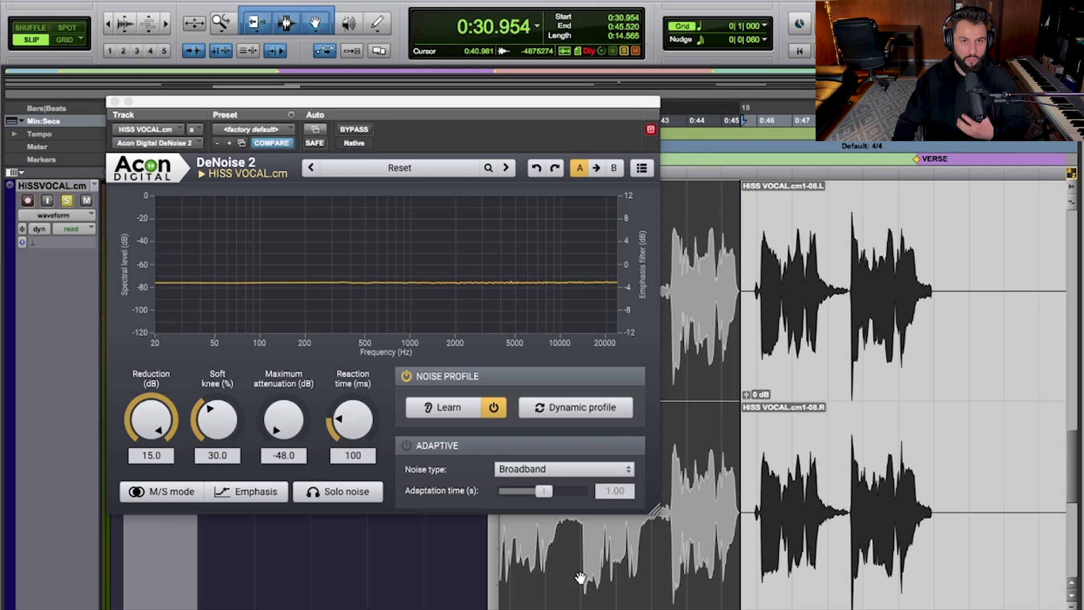
pyautogui.click(343, 492)
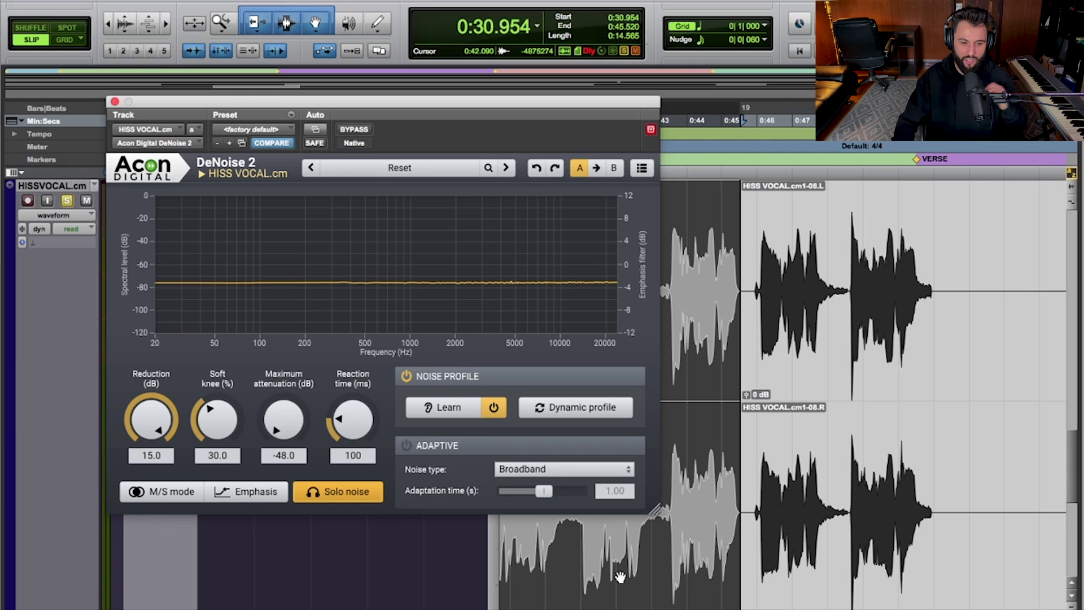
pyautogui.press('space')
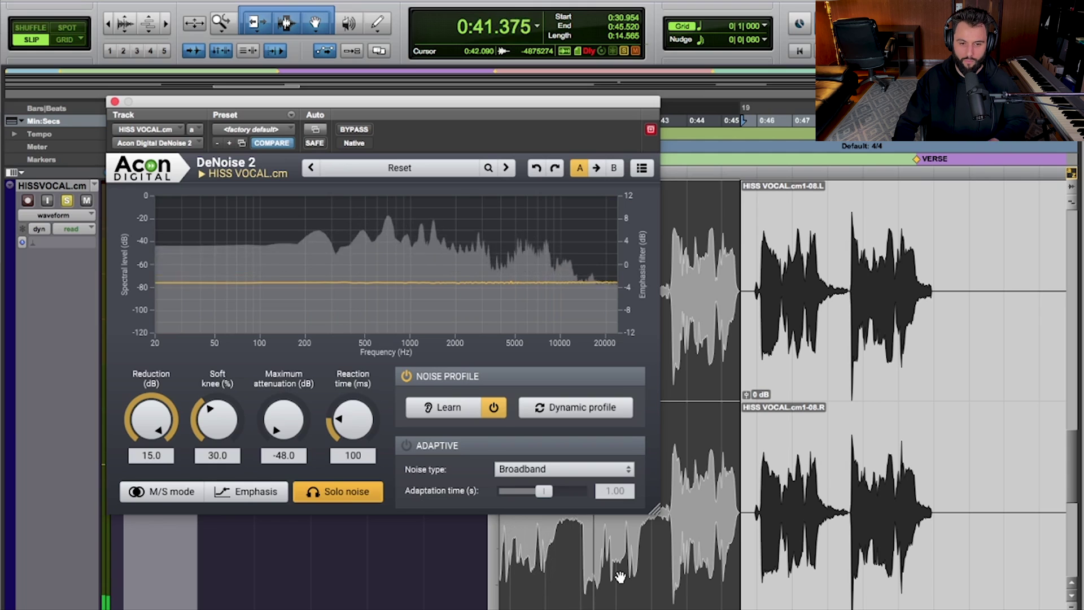
pyautogui.press('space')
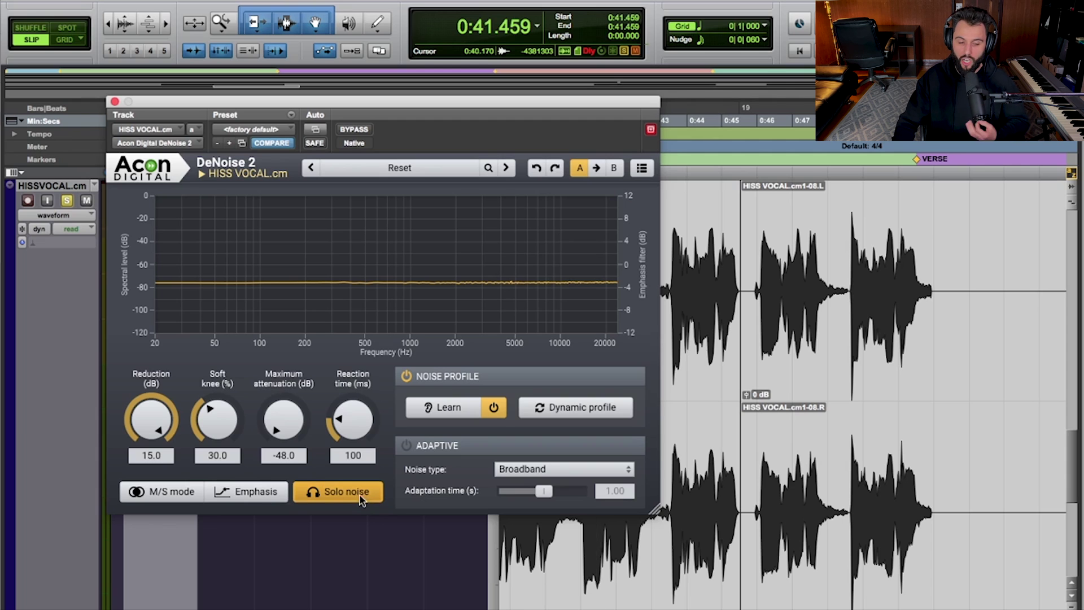
pyautogui.click(357, 492)
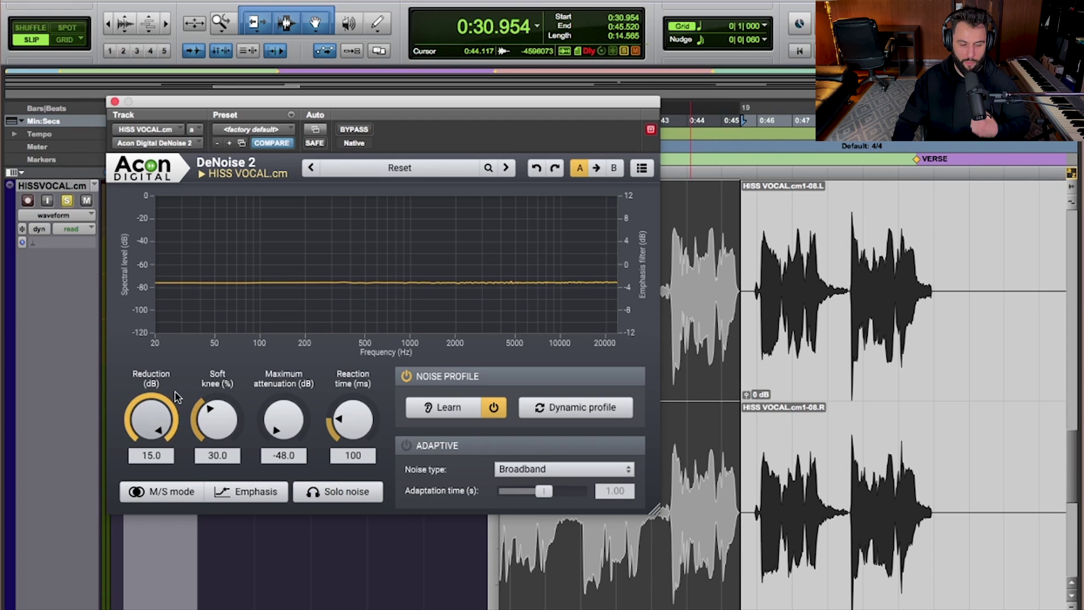
# - Lower Reduction to -15.0 dB and raise it gradually while the vocal clip plays, settling on 3.0 dB
pyautogui.moveTo(141, 424); pyautogui.dragTo(174, 495)
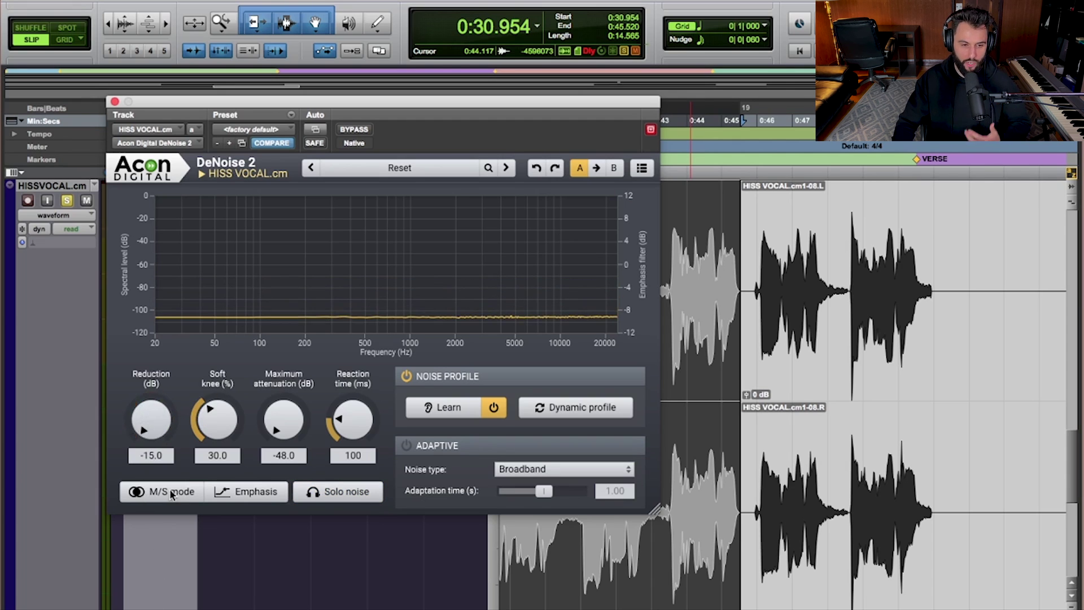
pyautogui.moveTo(160, 425); pyautogui.dragTo(167, 405)
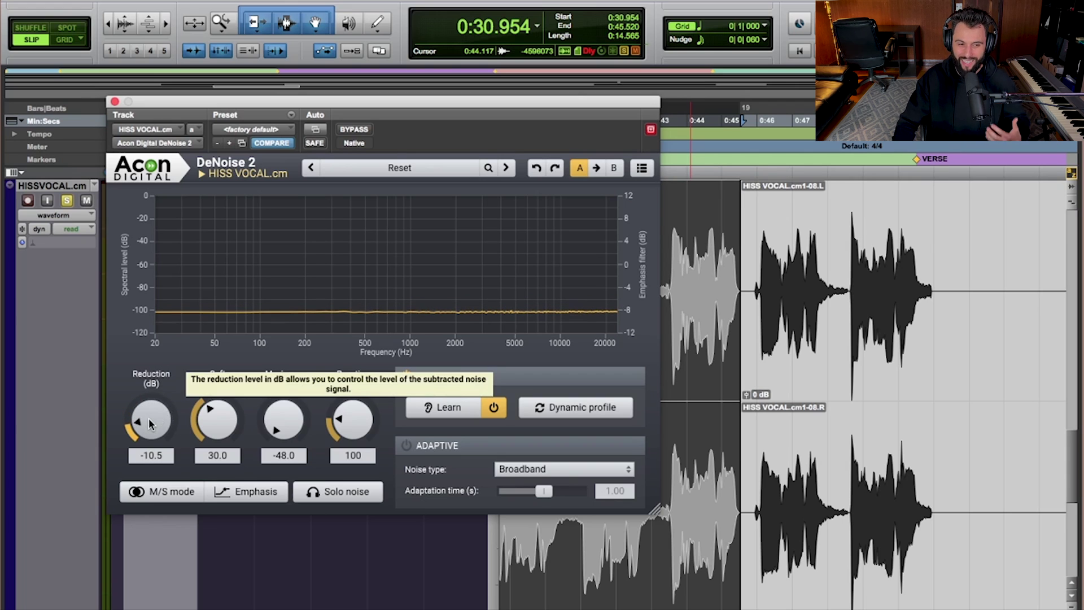
pyautogui.press('space')
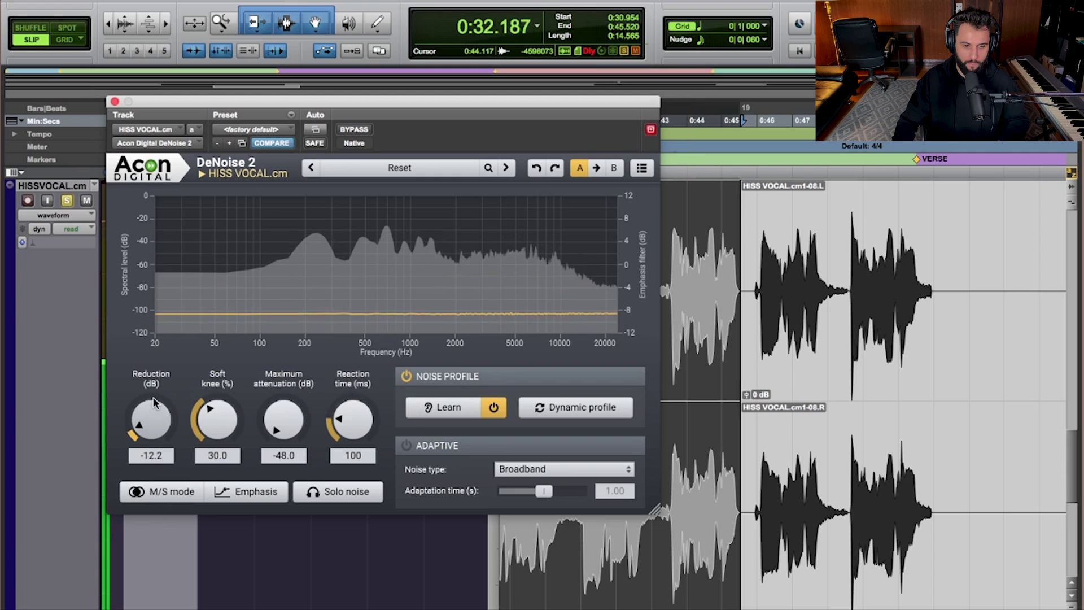
pyautogui.moveTo(155, 391); pyautogui.dragTo(158, 374)
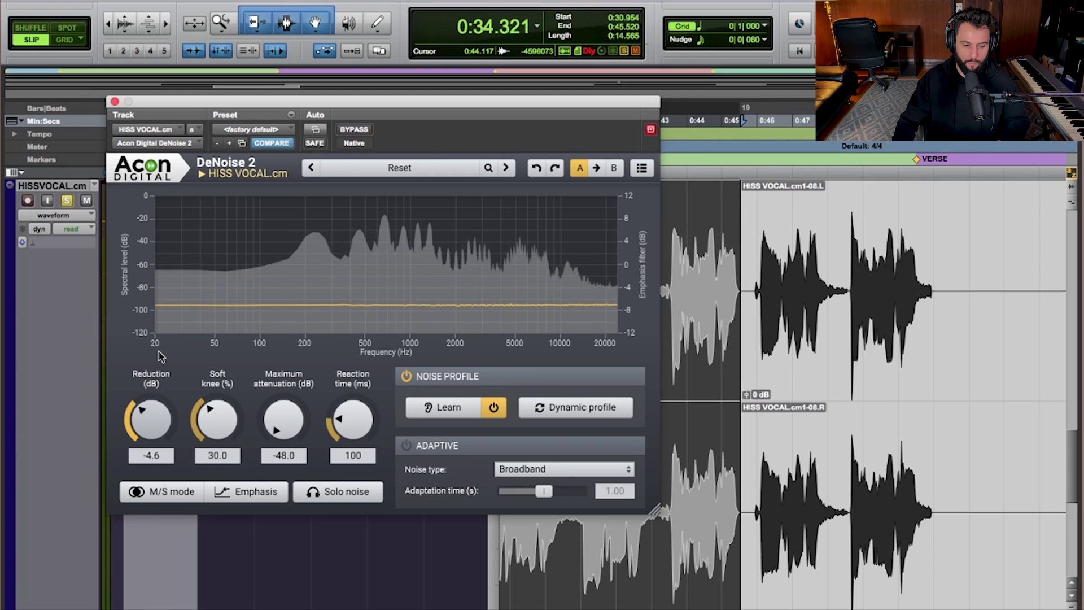
pyautogui.moveTo(149, 426); pyautogui.dragTo(151, 386)
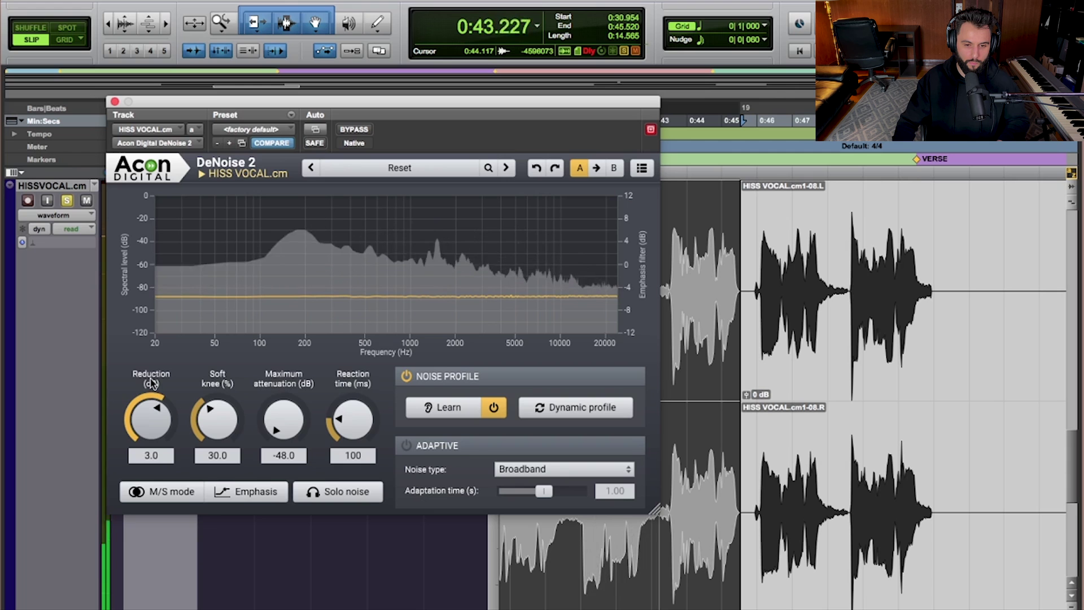
pyautogui.moveTo(151, 383); pyautogui.dragTo(151, 377)
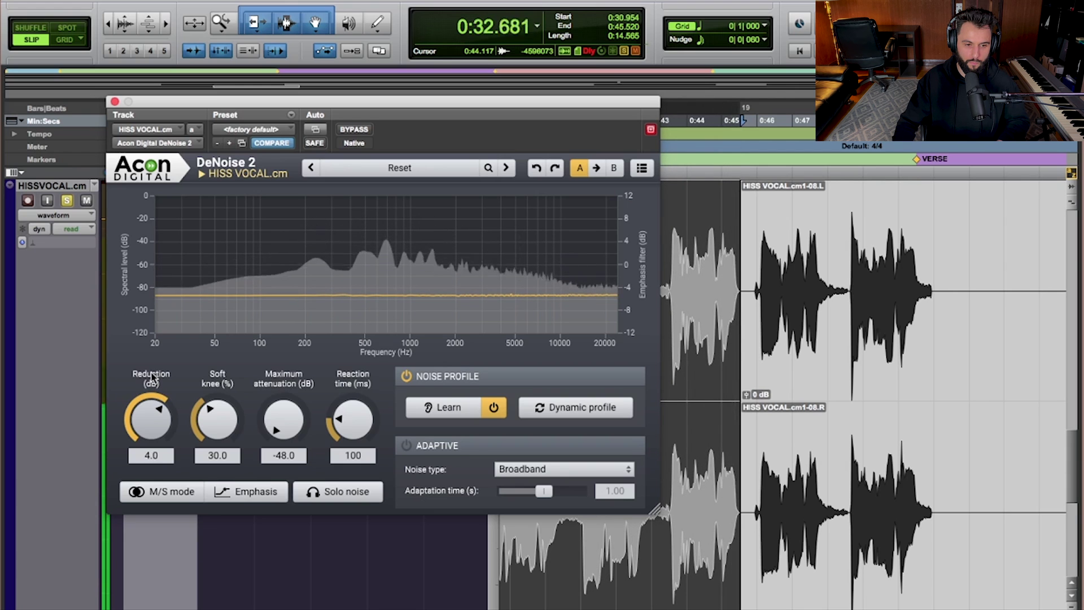
pyautogui.moveTo(150, 415)
pyautogui.mouseDown()
pyautogui.moveTo(151, 394)
pyautogui.moveTo(151, 419)
pyautogui.mouseUp()
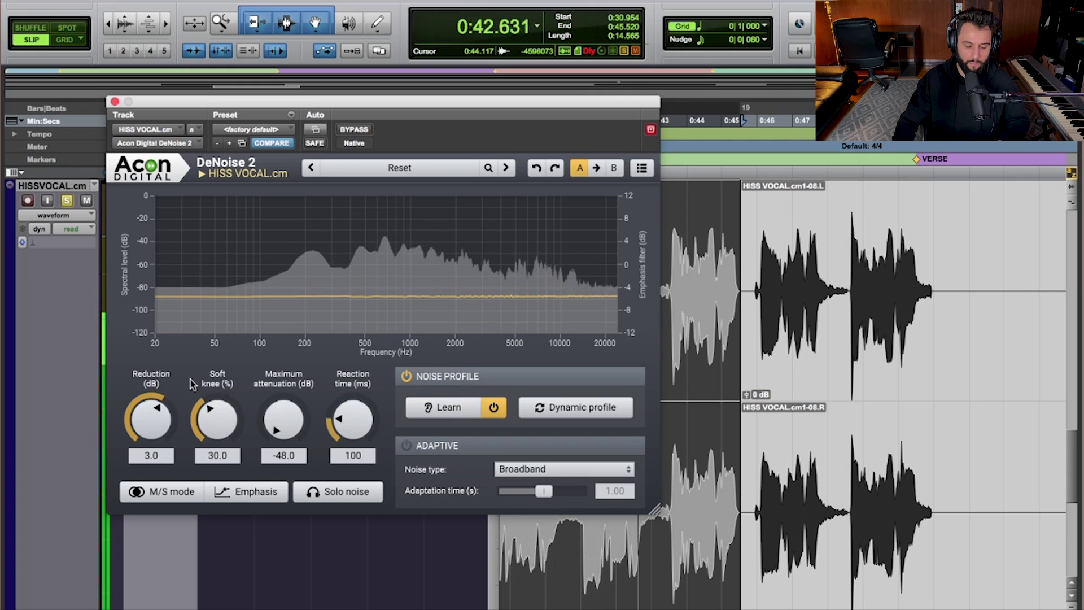
# - Compare the vocal clip with DeNoise 2 bypassed and active, stop playback, and leave the effect active
pyautogui.click(355, 131)
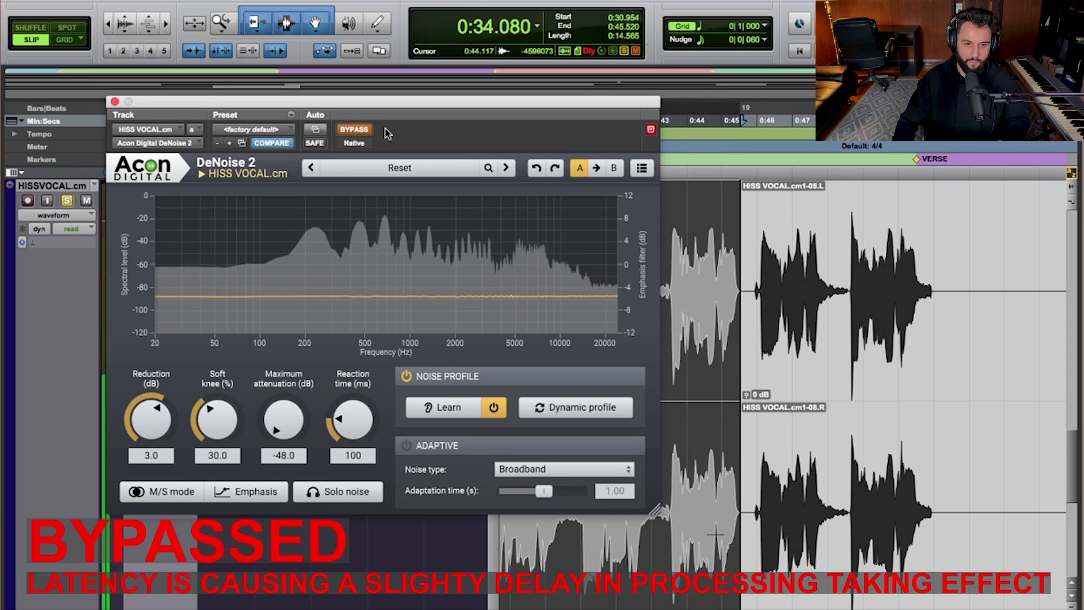
pyautogui.click(367, 130)
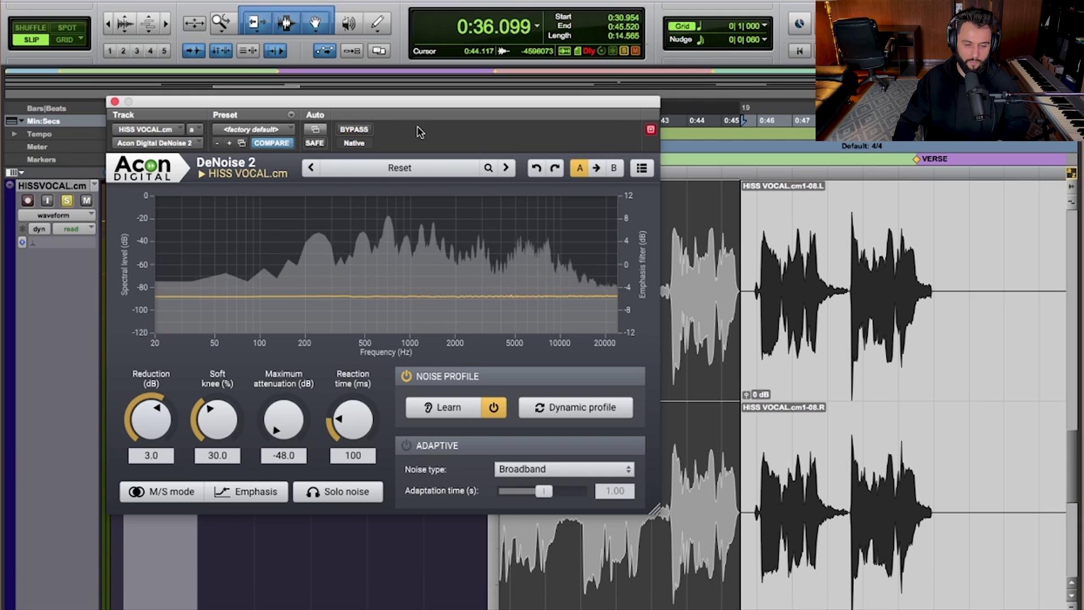
pyautogui.click(361, 133)
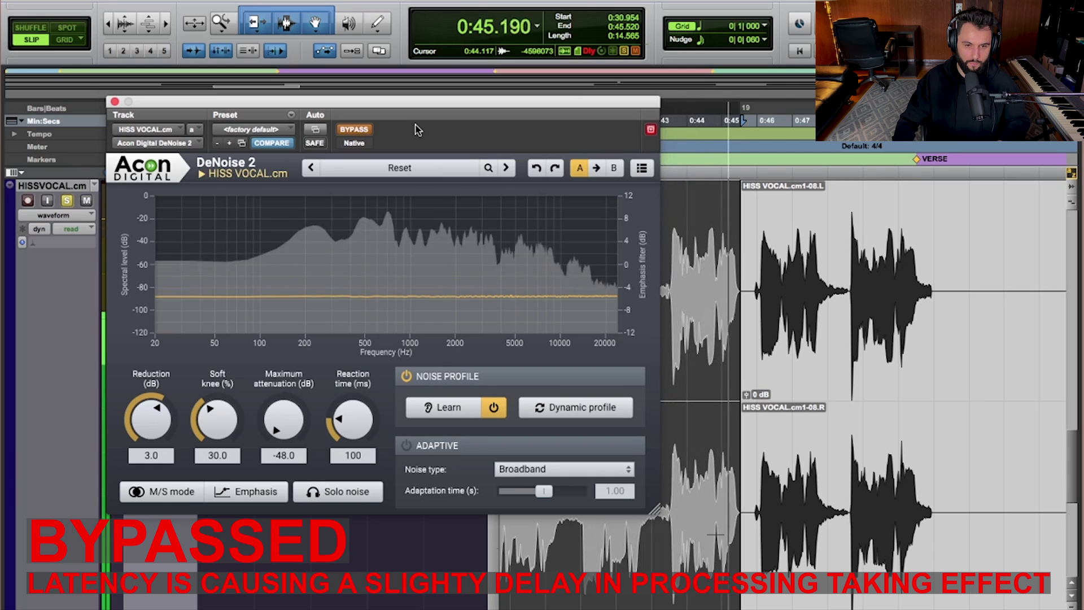
pyautogui.press('space')
pyautogui.click(354, 130)
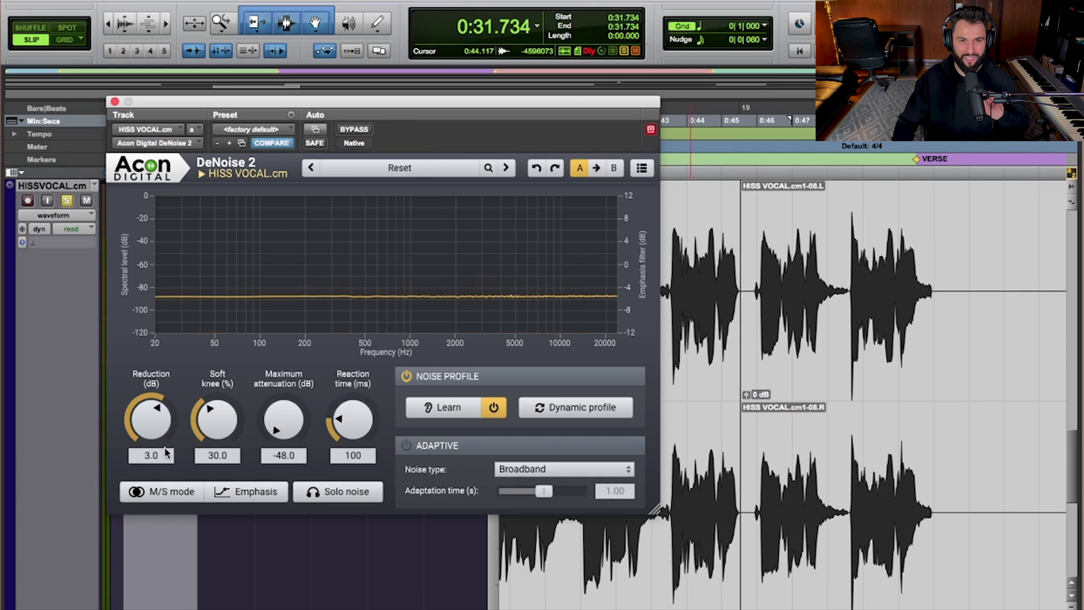